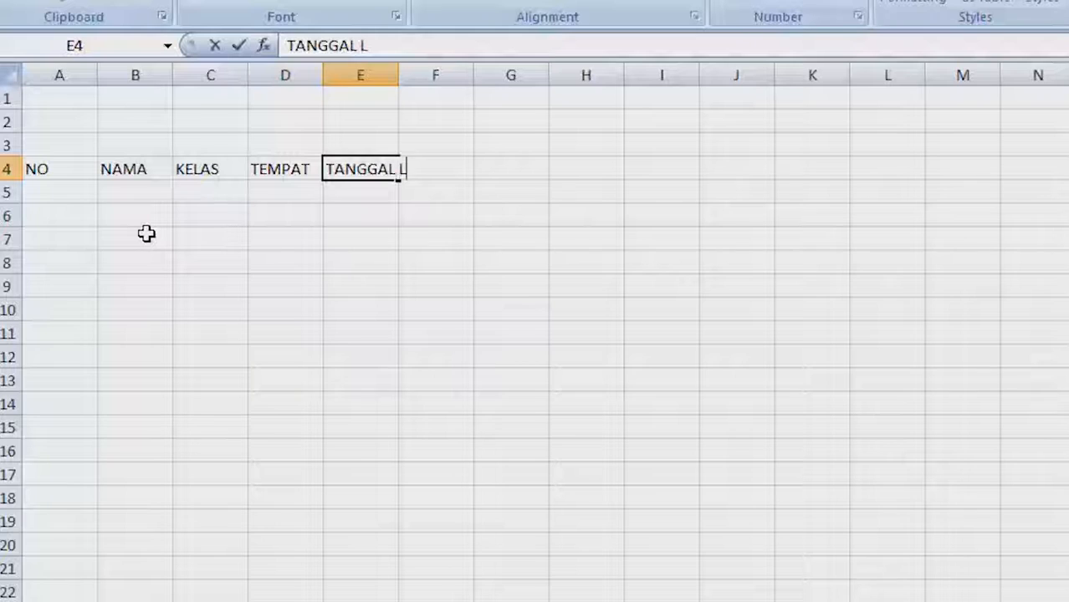
Complete the E4 heading as TANGGAL LAHIR, then add the headings ALAMAT in F4 and AGAMA in G4.
{"action": "type", "text": "AHIR"}
{"action": "key", "text": "Tab"}
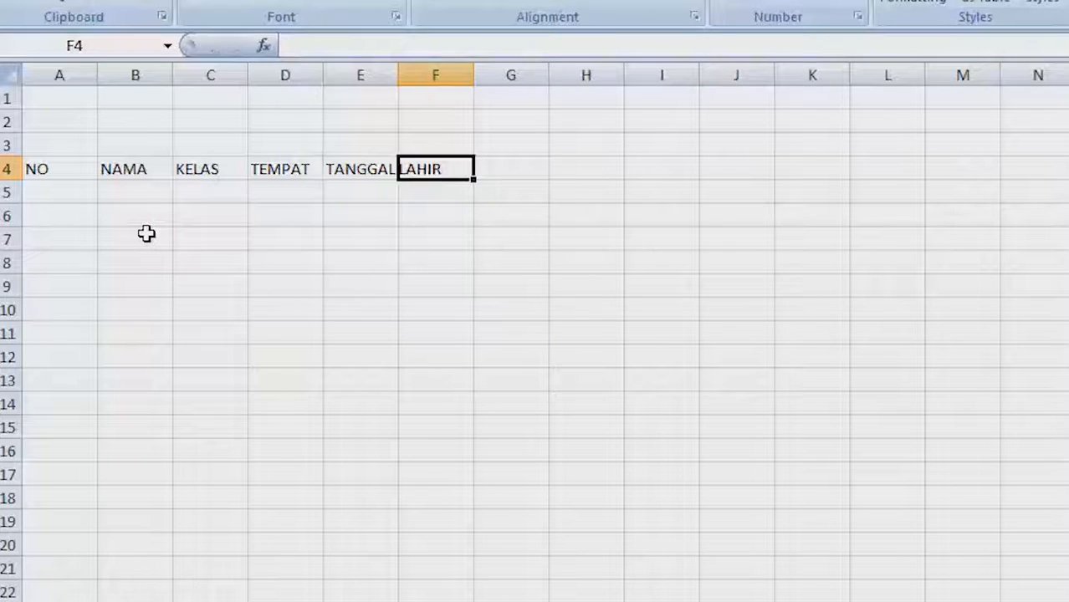
{"action": "type", "text": "ALAMA"}
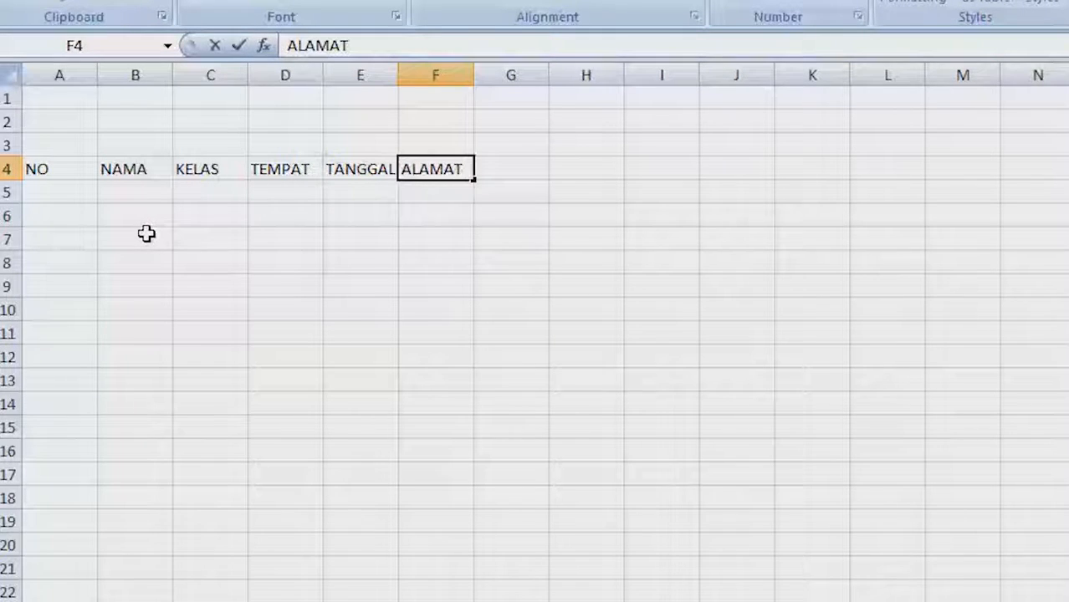
{"action": "type", "text": "T"}
{"action": "key", "text": "Tab"}
{"action": "type", "text": "AGAMA"}
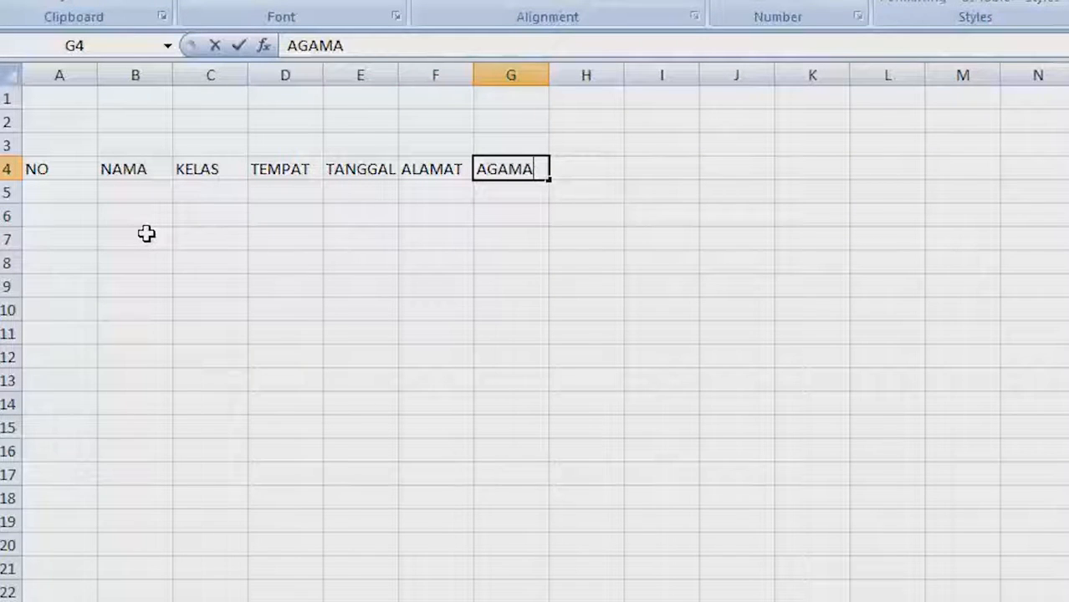
{"action": "key", "text": "Tab"}
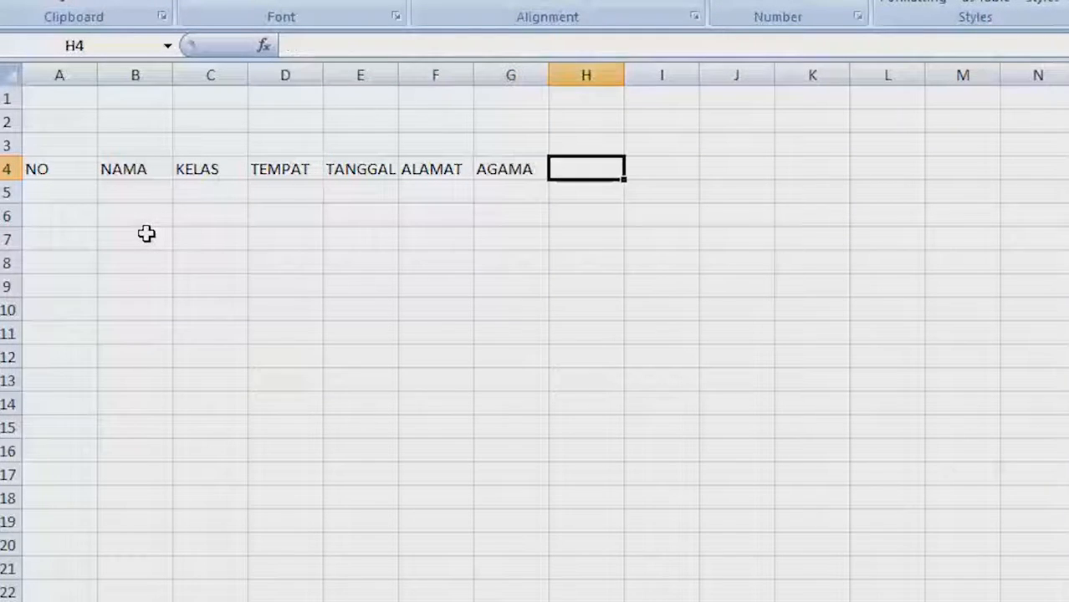
{"action": "left_click", "coordinate": [527, 171]}
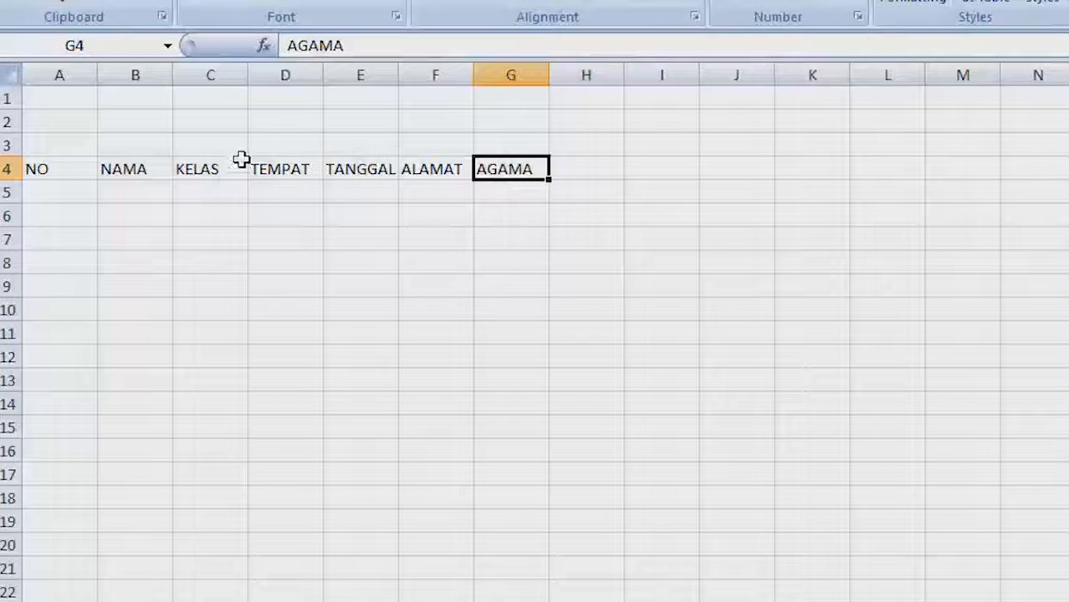
{"action": "left_click_drag", "start_coordinate": [243, 169], "coordinate": [426, 171]}
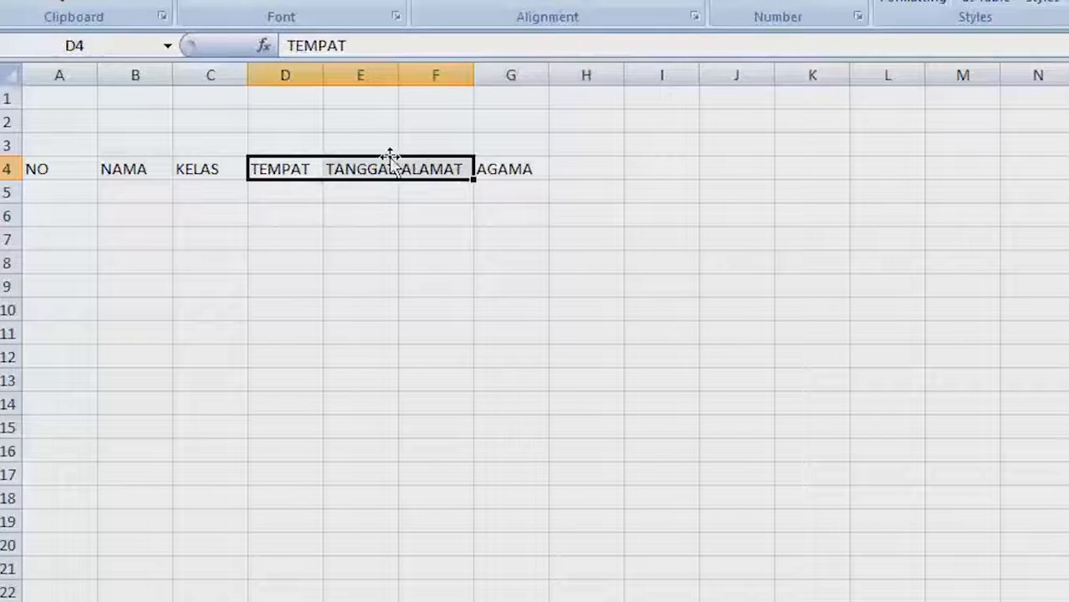
{"action": "left_click_drag", "start_coordinate": [285, 167], "coordinate": [511, 176]}
{"action": "left_click", "coordinate": [306, 159]}
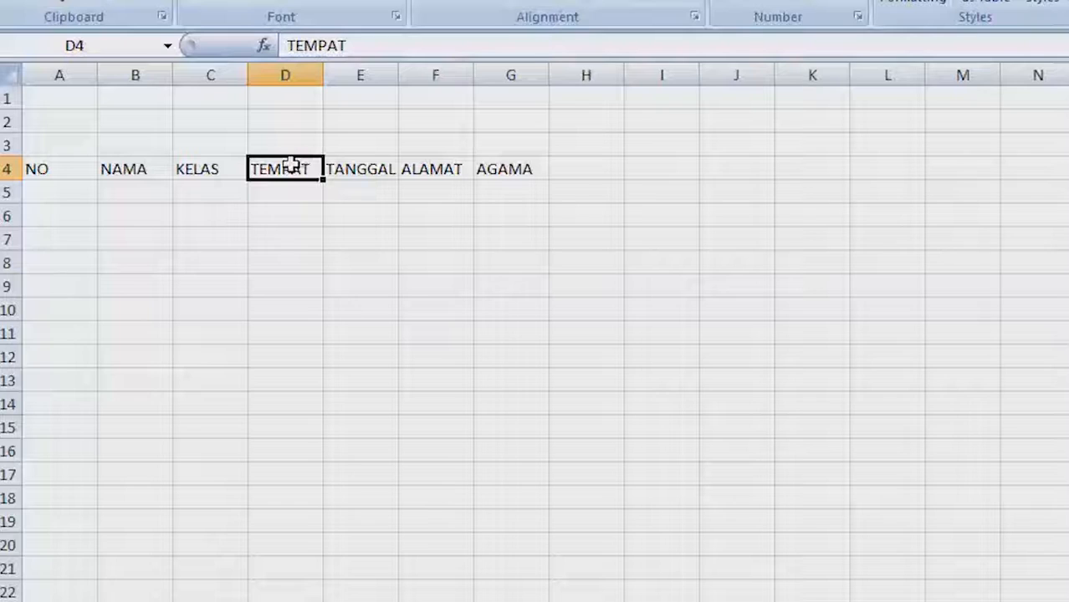
{"action": "left_click_drag", "start_coordinate": [289, 162], "coordinate": [508, 166]}
{"action": "left_click_drag", "start_coordinate": [369, 158], "coordinate": [444, 162]}
{"action": "left_click", "coordinate": [562, 164]}
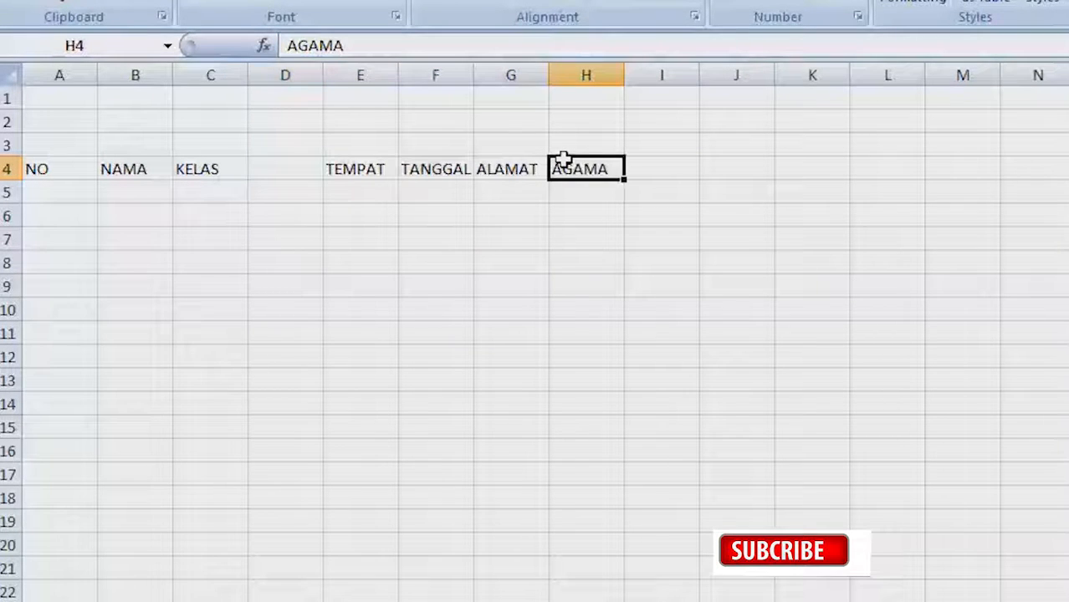
{"action": "key", "text": "ctrl+z"}
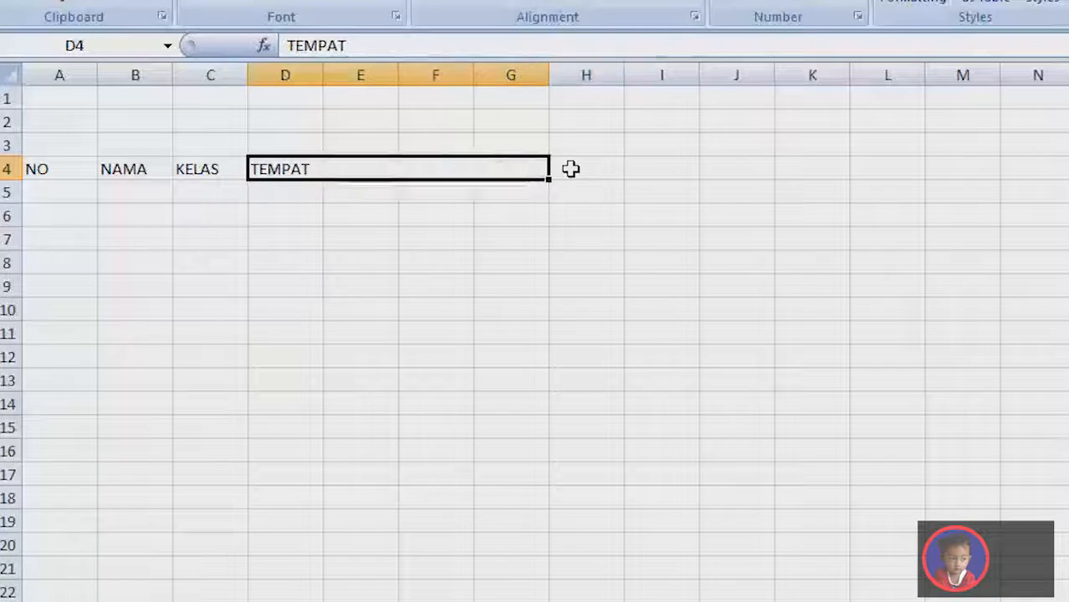
{"action": "key", "text": "ctrl+z"}
{"action": "left_click", "coordinate": [570, 169]}
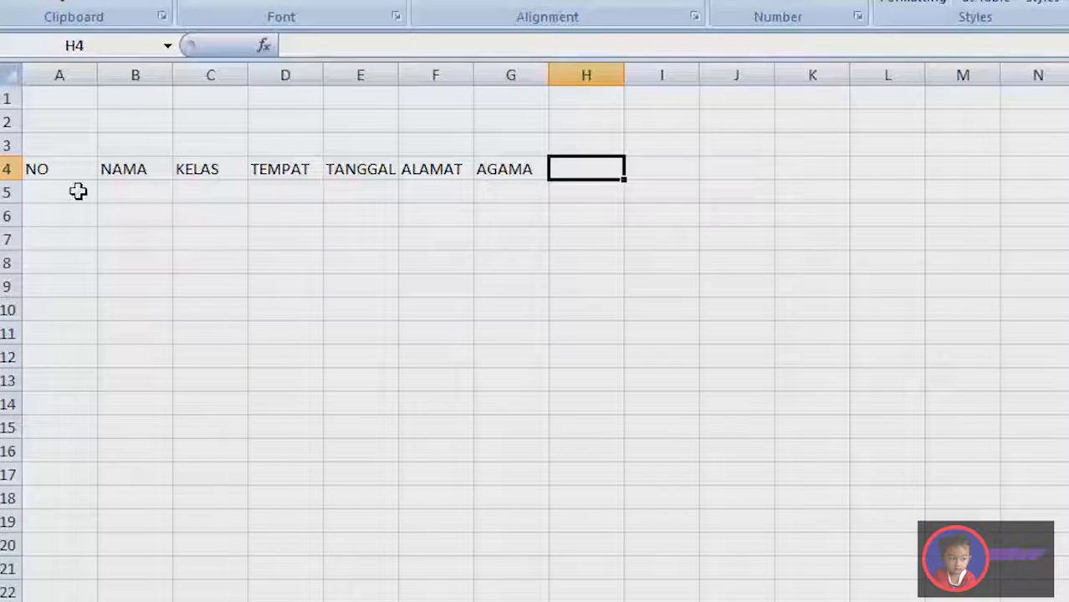
Narrow the NO column A and slightly widen the NAMA column B.
{"action": "left_click_drag", "start_coordinate": [95, 81], "coordinate": [70, 81]}
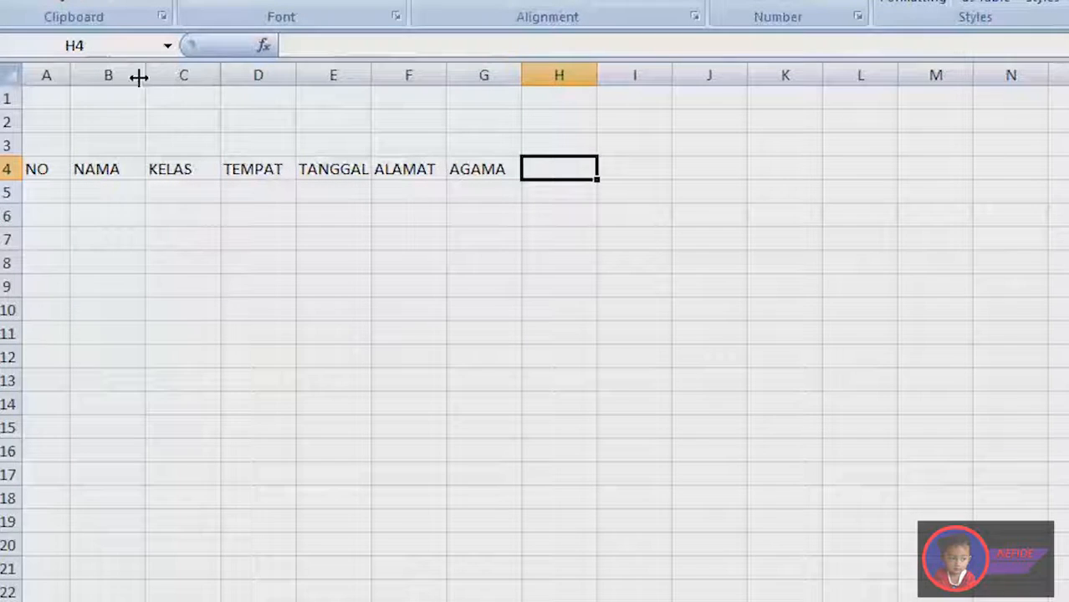
{"action": "left_click_drag", "start_coordinate": [146, 77], "coordinate": [163, 77]}
Enter the title DATA SISWA BARU in cell A2.
{"action": "left_click", "coordinate": [50, 122]}
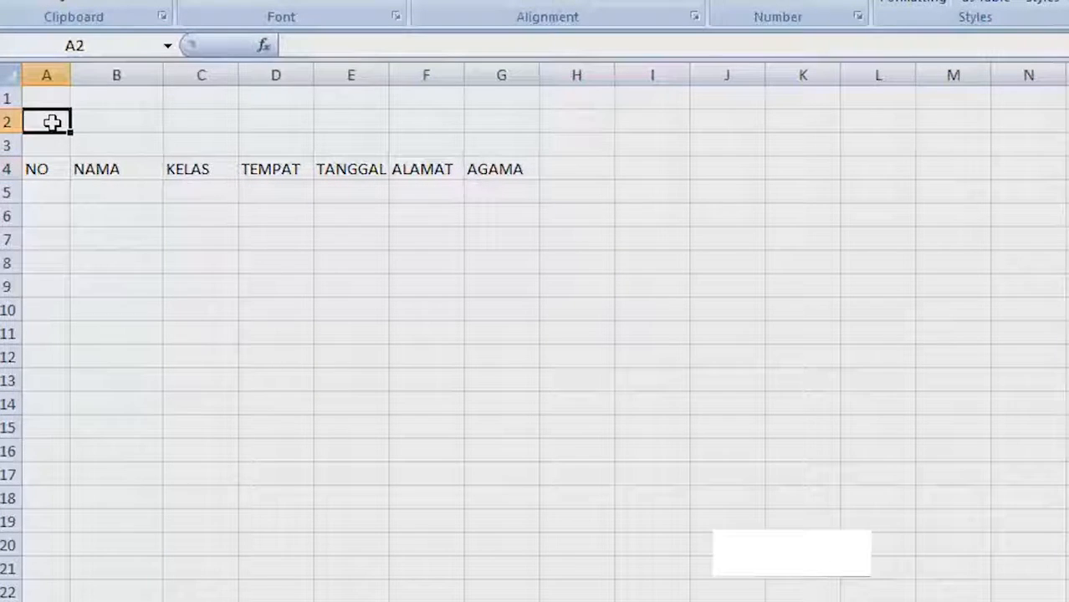
{"action": "type", "text": "DATA"}
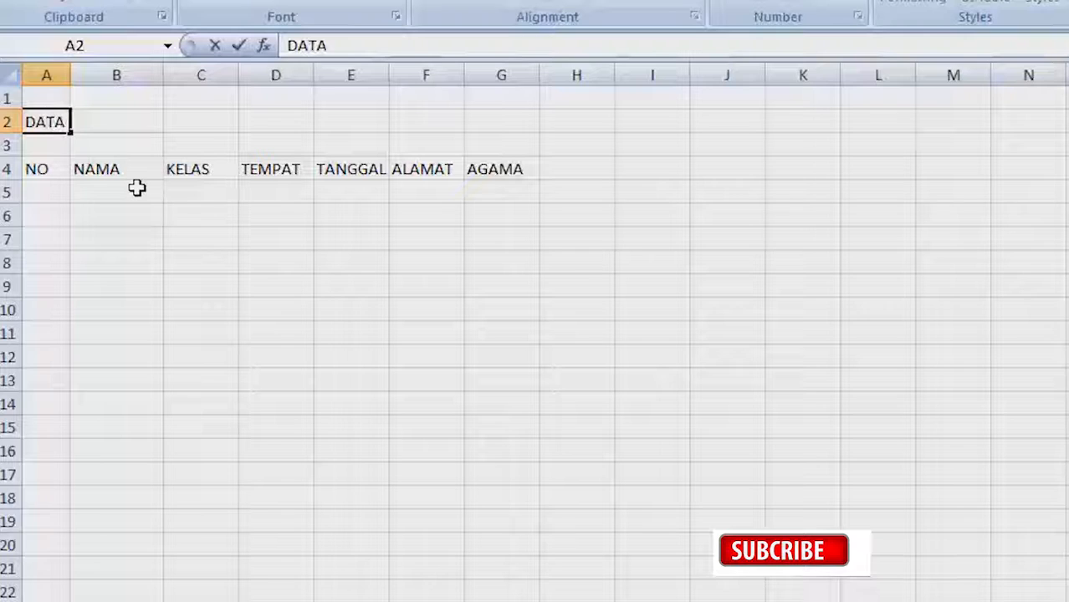
{"action": "type", "text": " SISWA B"}
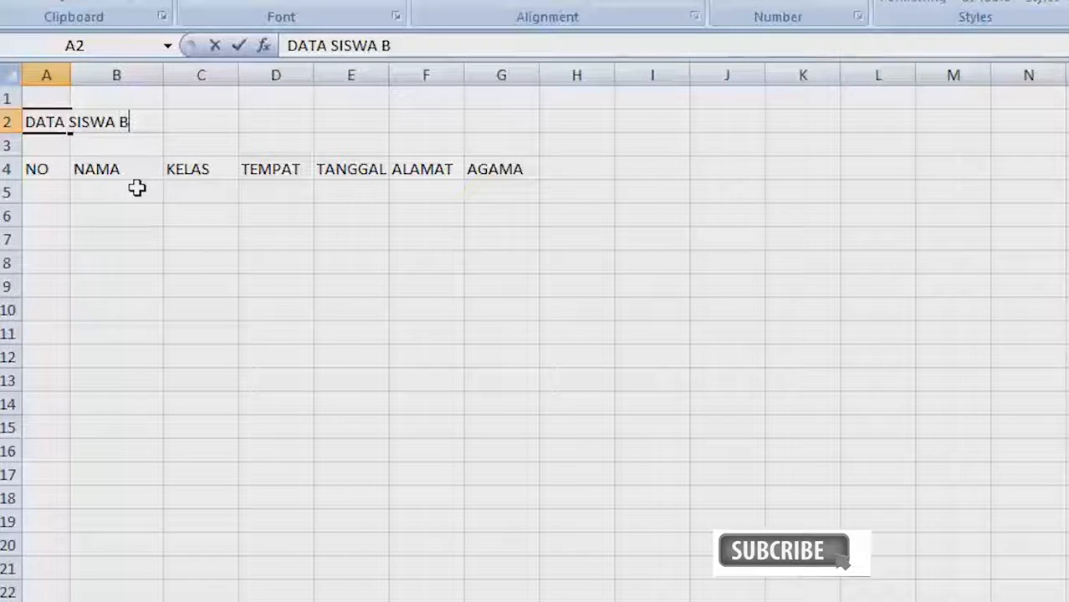
{"action": "type", "text": "ARU"}
{"action": "key", "text": "Return"}
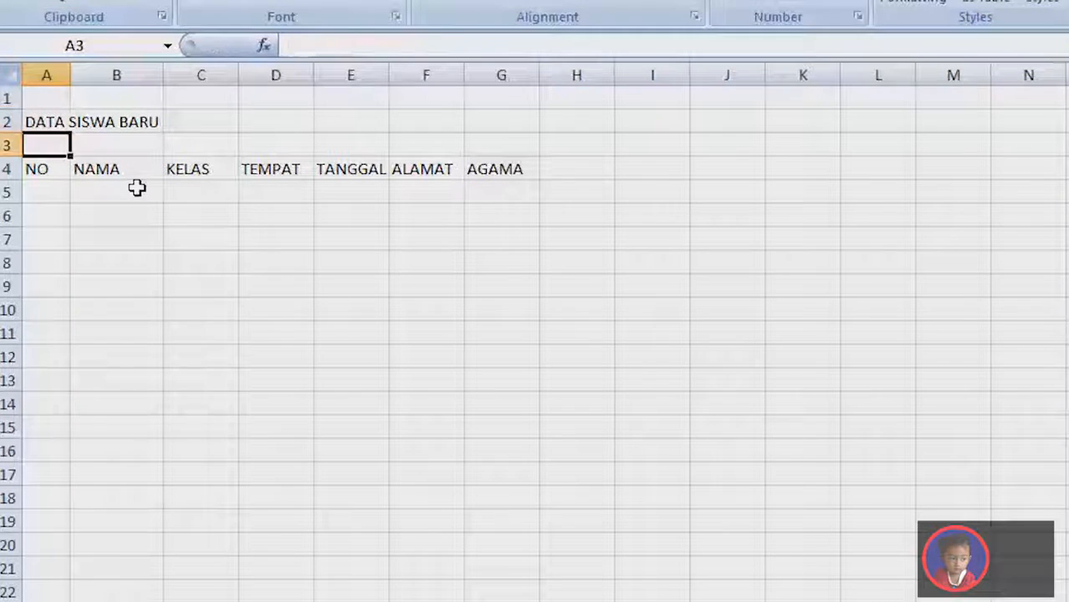
Number the rows under NO by filling a series from 1 to 10 in A5:A14.
{"action": "left_click", "coordinate": [57, 192]}
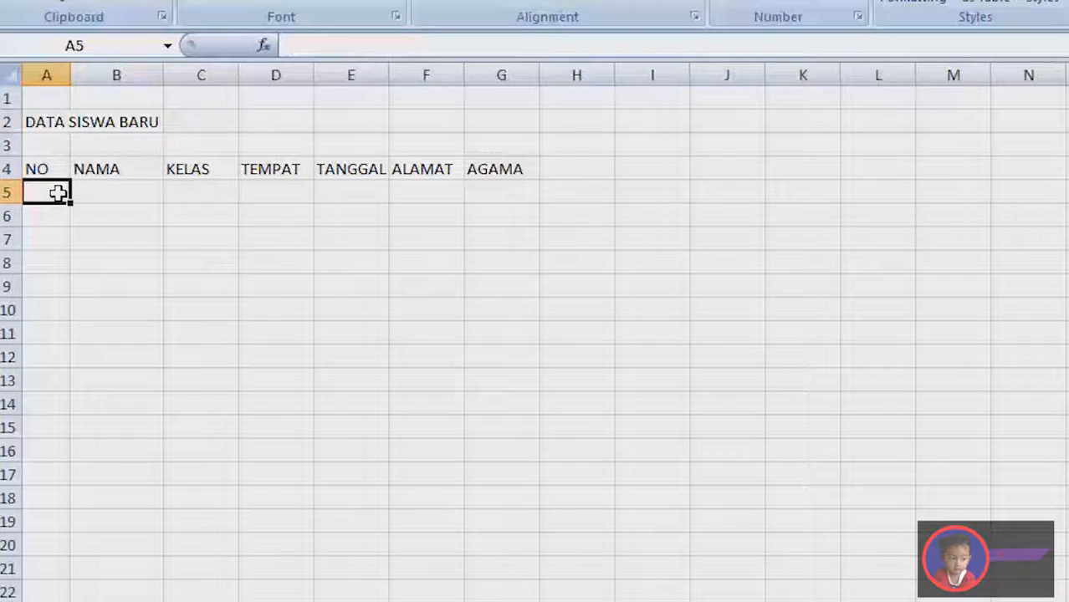
{"action": "type", "text": "1"}
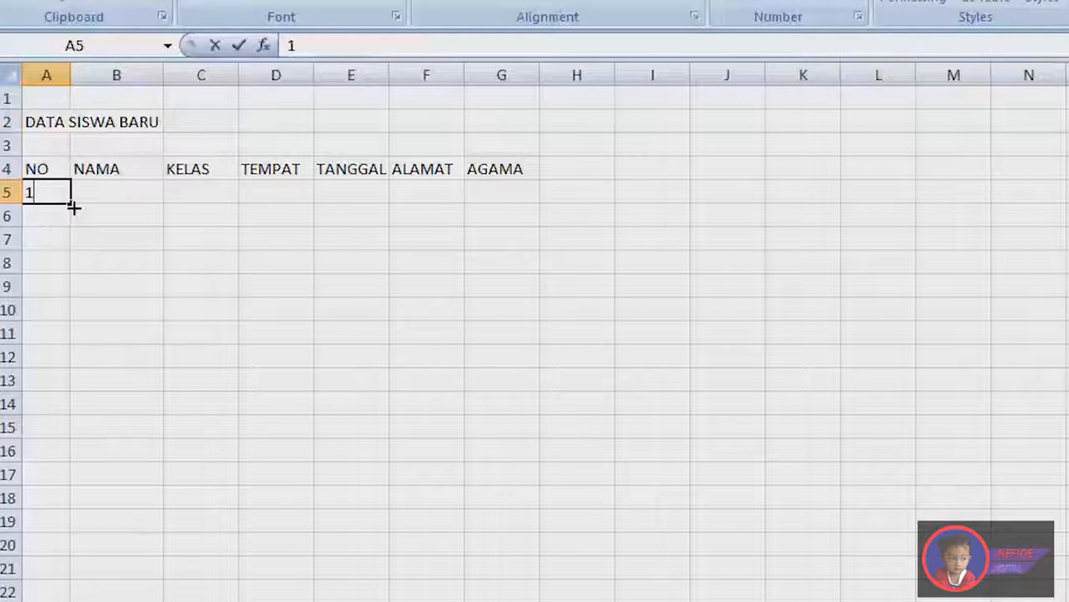
{"action": "left_click_drag", "start_coordinate": [74, 205], "coordinate": [71, 407]}
{"action": "left_click", "coordinate": [61, 190]}
Enter the six students' names under NAMA in cells B5 to B10.
{"action": "left_click", "coordinate": [132, 199]}
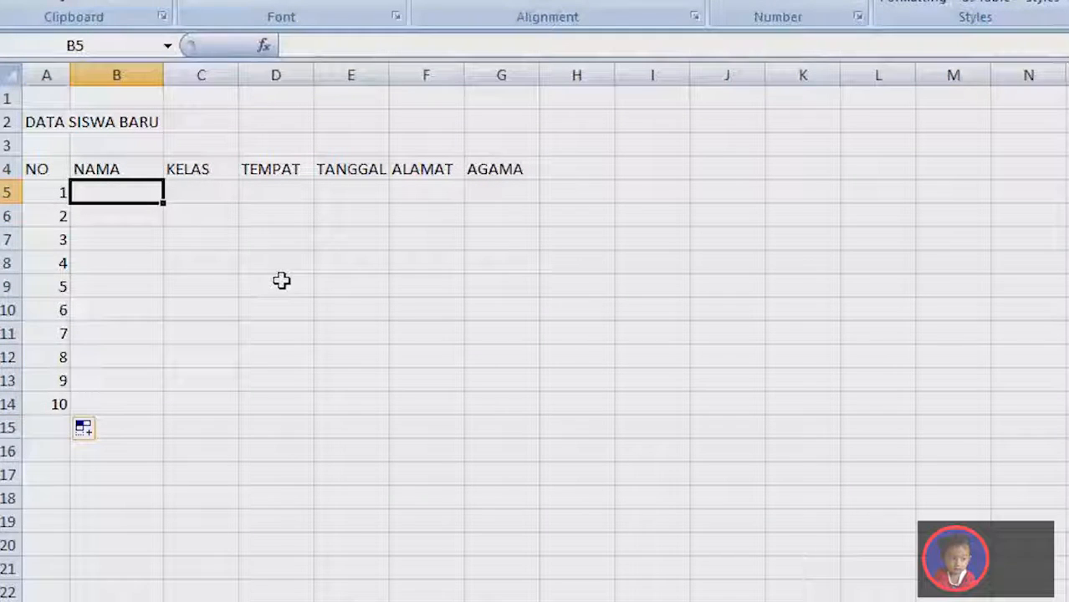
{"action": "type", "text": "ANDI"}
{"action": "key", "text": "Return"}
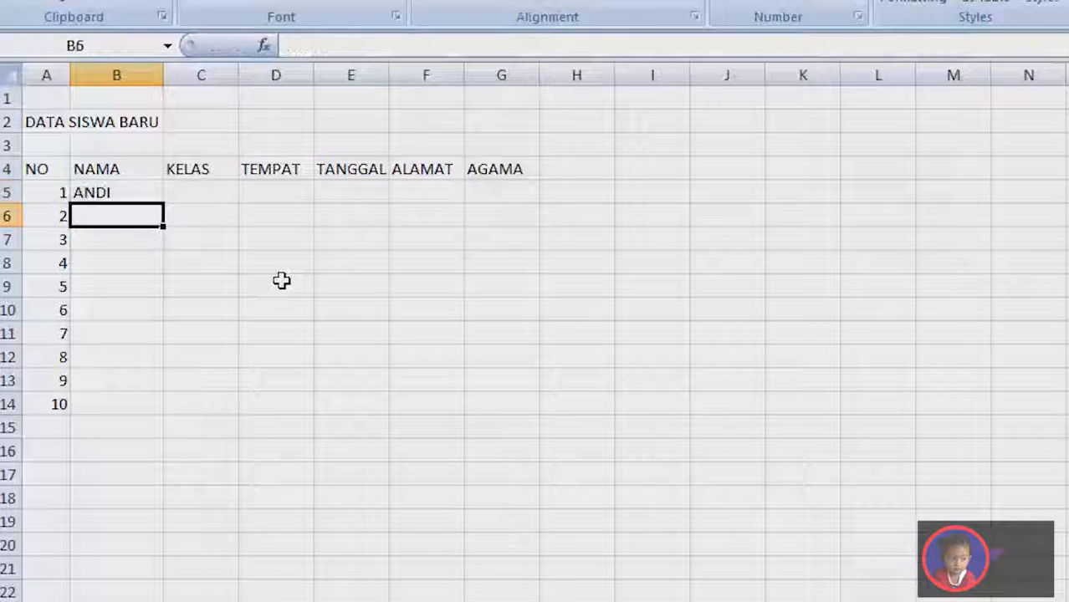
{"action": "type", "text": "SARMAN"}
{"action": "key", "text": "Return"}
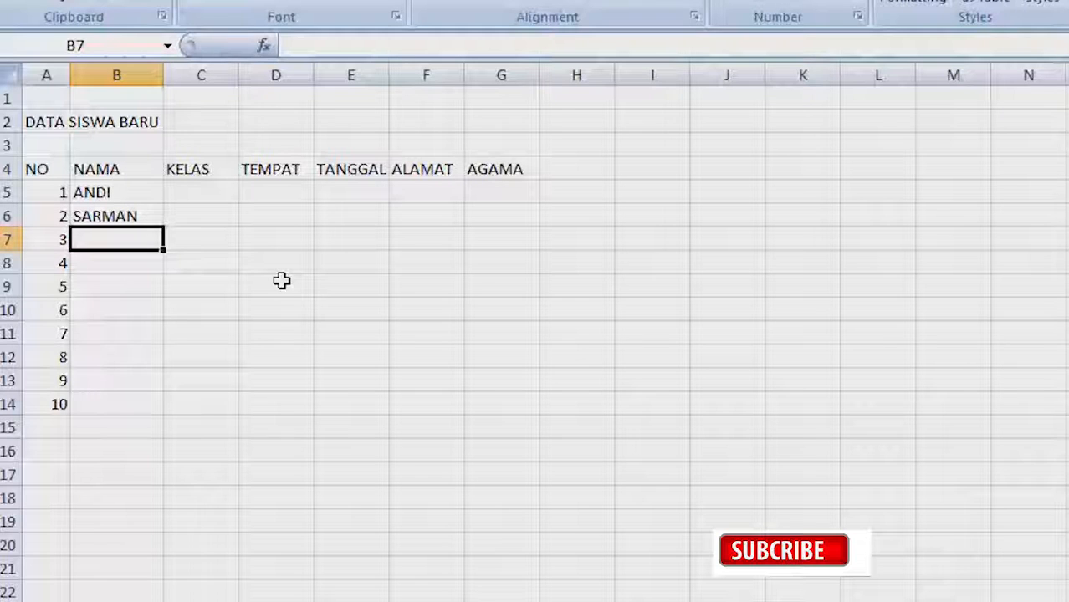
{"action": "type", "text": "DANDI"}
{"action": "key", "text": "Return"}
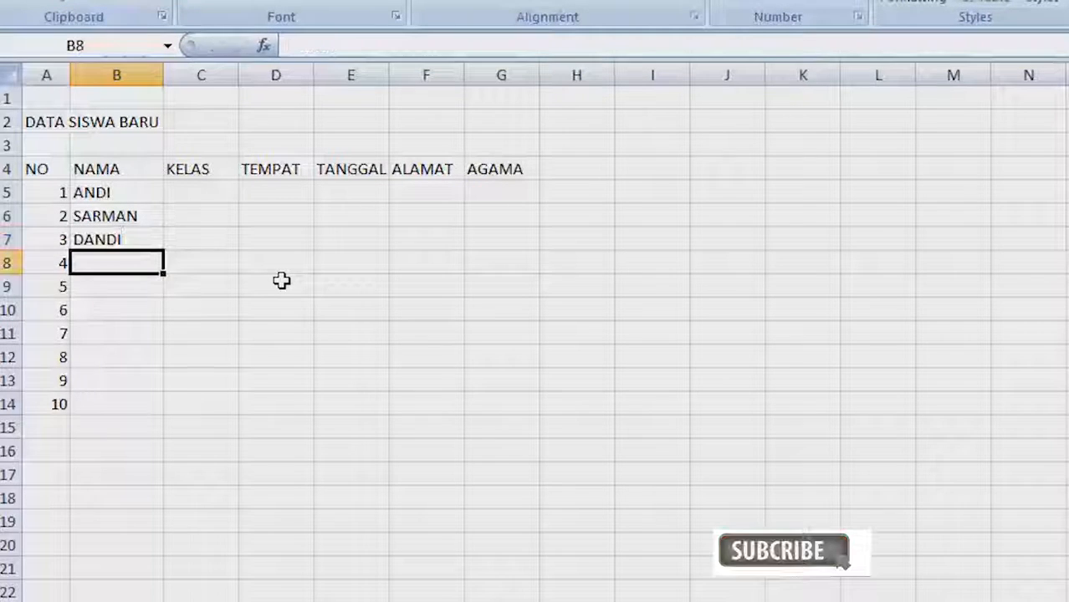
{"action": "type", "text": "RUCI"}
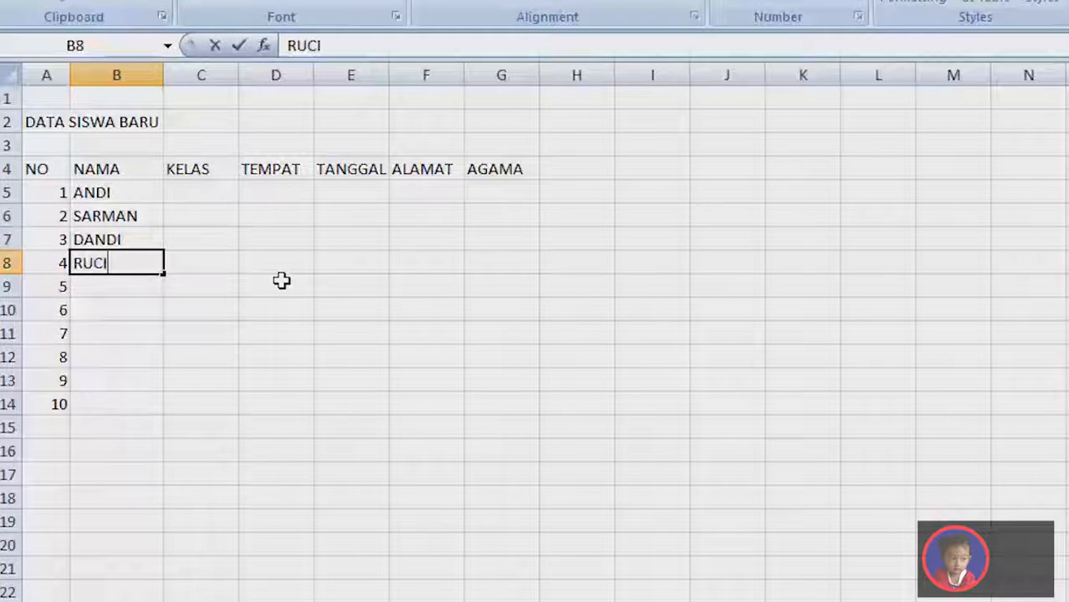
{"action": "key", "text": "Return"}
{"action": "type", "text": "SUSI"}
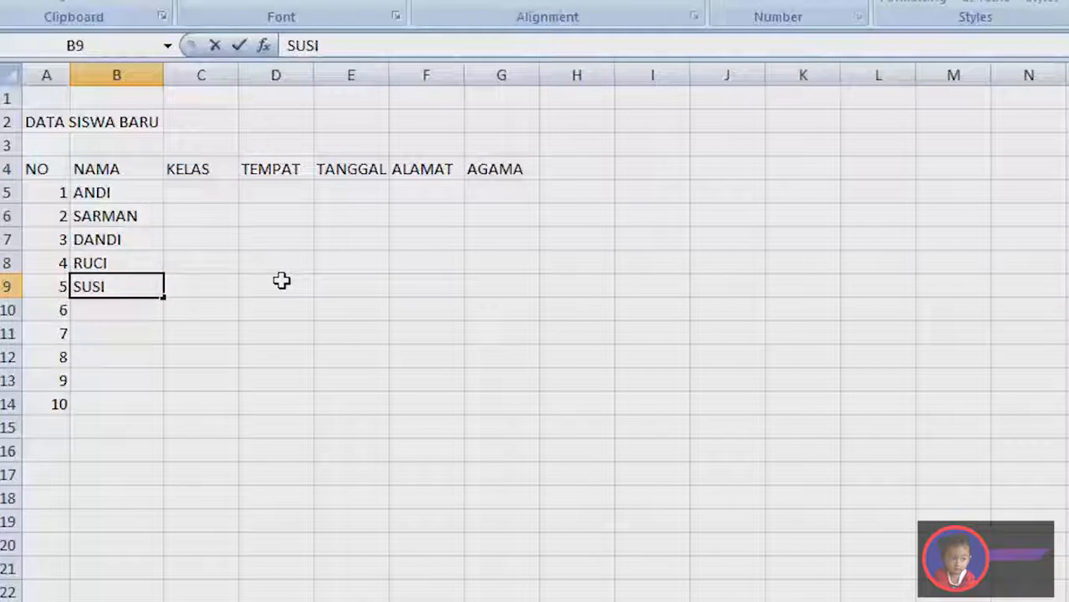
{"action": "key", "text": "Return"}
{"action": "type", "text": "MAMAN"}
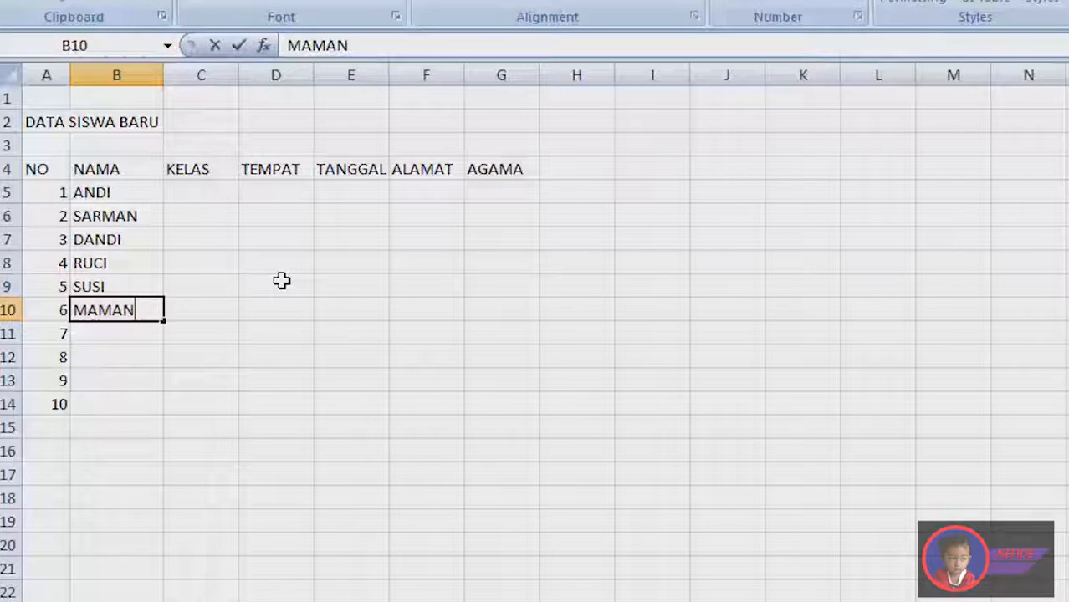
{"action": "key", "text": "Return"}
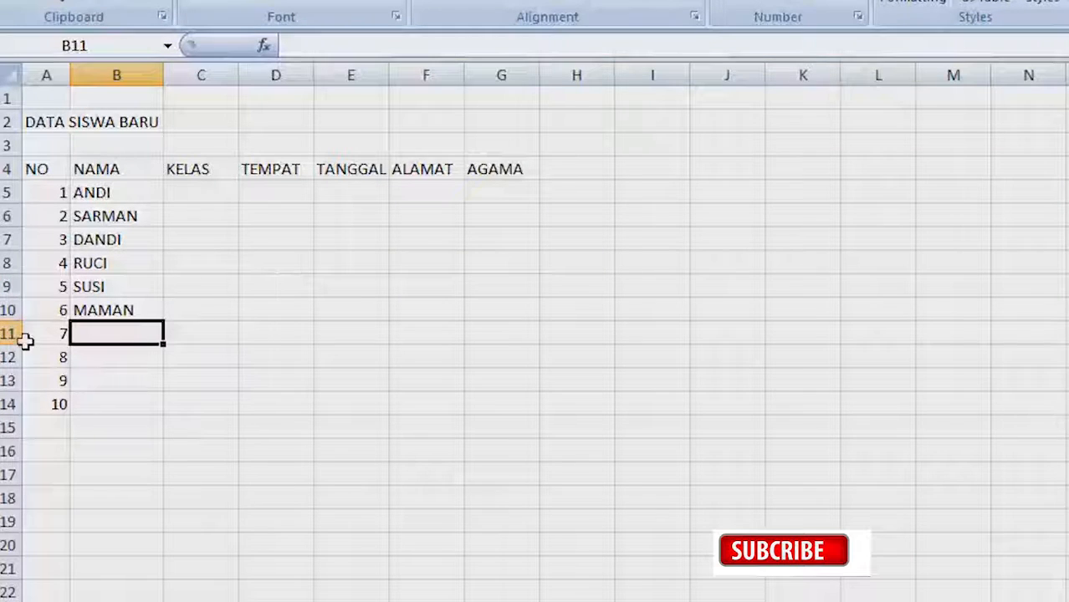
Delete the unused numbered rows 11 to 14.
{"action": "left_click_drag", "start_coordinate": [12, 333], "coordinate": [8, 404]}
{"action": "right_click", "coordinate": [110, 352]}
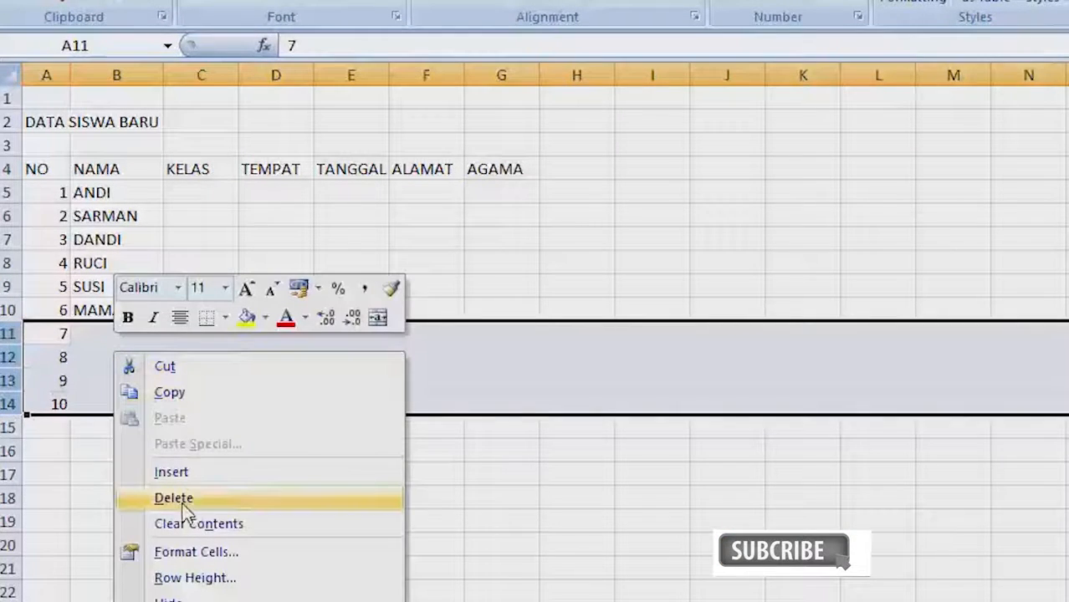
{"action": "left_click", "coordinate": [155, 497]}
Center the headings in row 4 and apply all borders to the table range A4:G10.
{"action": "left_click", "coordinate": [8, 169]}
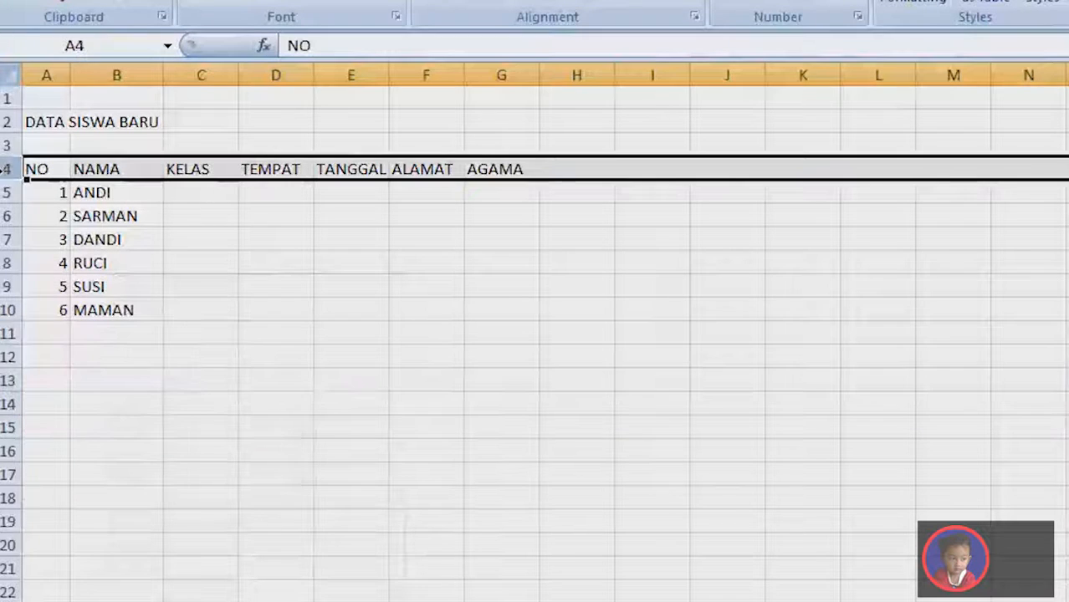
{"action": "left_click", "coordinate": [459, 4]}
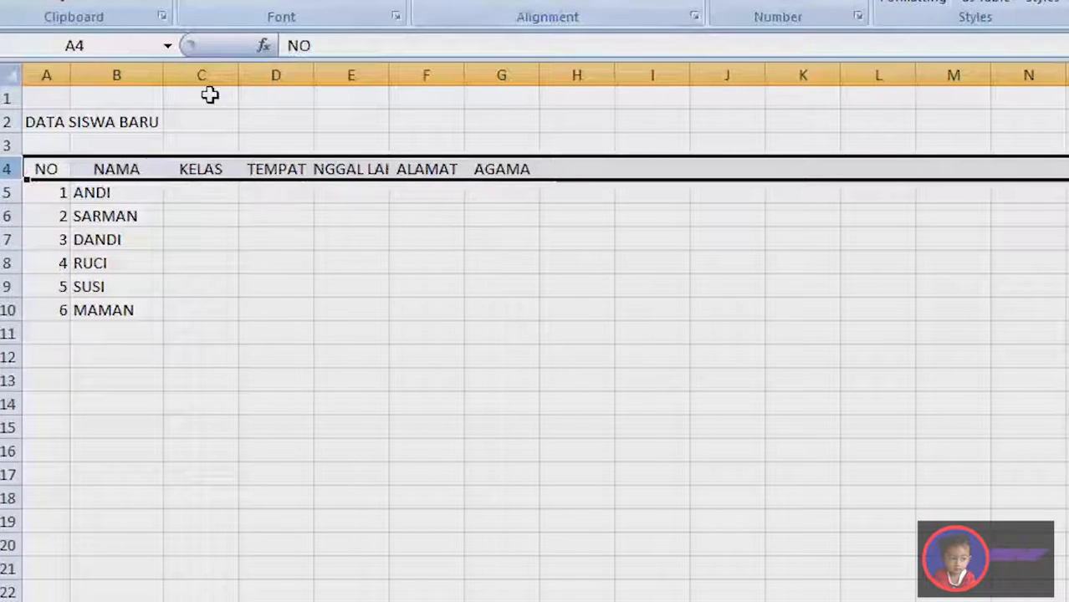
{"action": "left_click_drag", "start_coordinate": [52, 169], "coordinate": [522, 299]}
{"action": "left_click", "coordinate": [312, 3]}
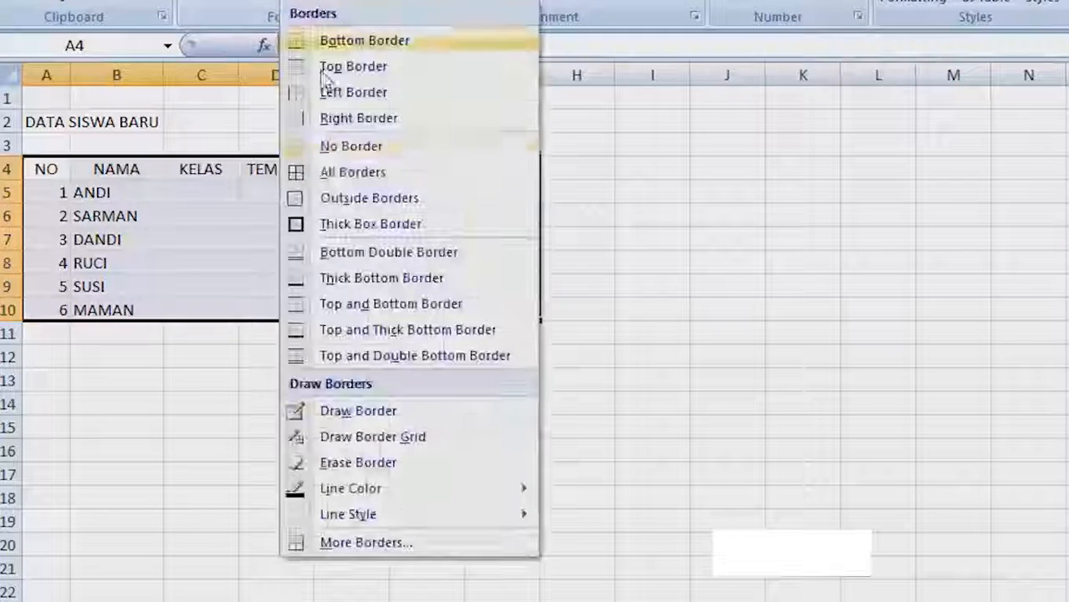
{"action": "left_click", "coordinate": [332, 173]}
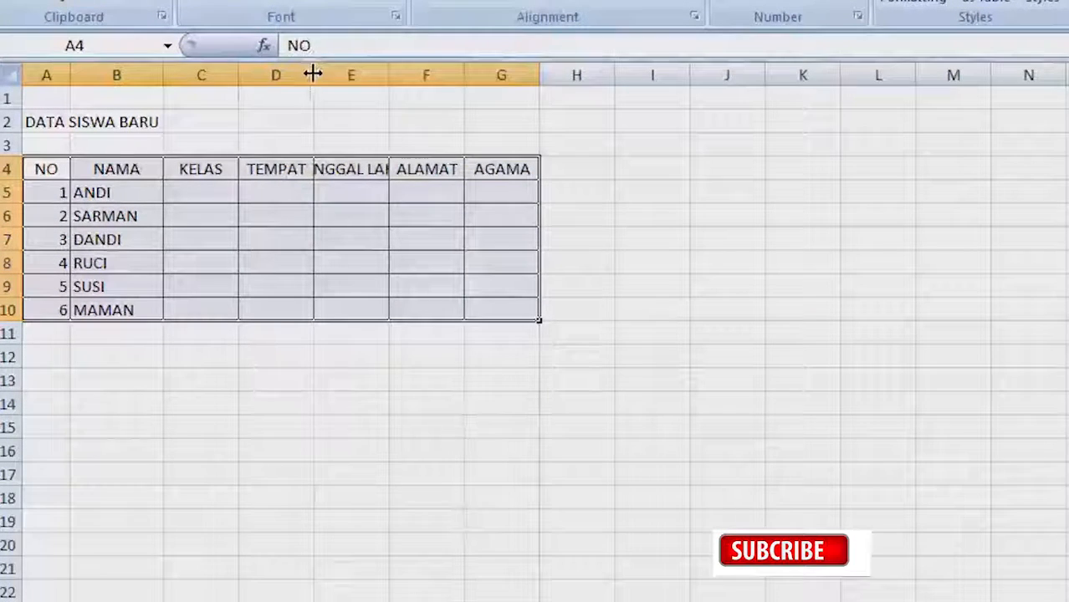
Widen the TEMPAT, TANGGAL LAHIR, ALAMAT and AGAMA columns, D to G, to leave room for their entries.
{"action": "left_click_drag", "start_coordinate": [313, 74], "coordinate": [366, 74]}
{"action": "left_click_drag", "start_coordinate": [442, 73], "coordinate": [509, 73]}
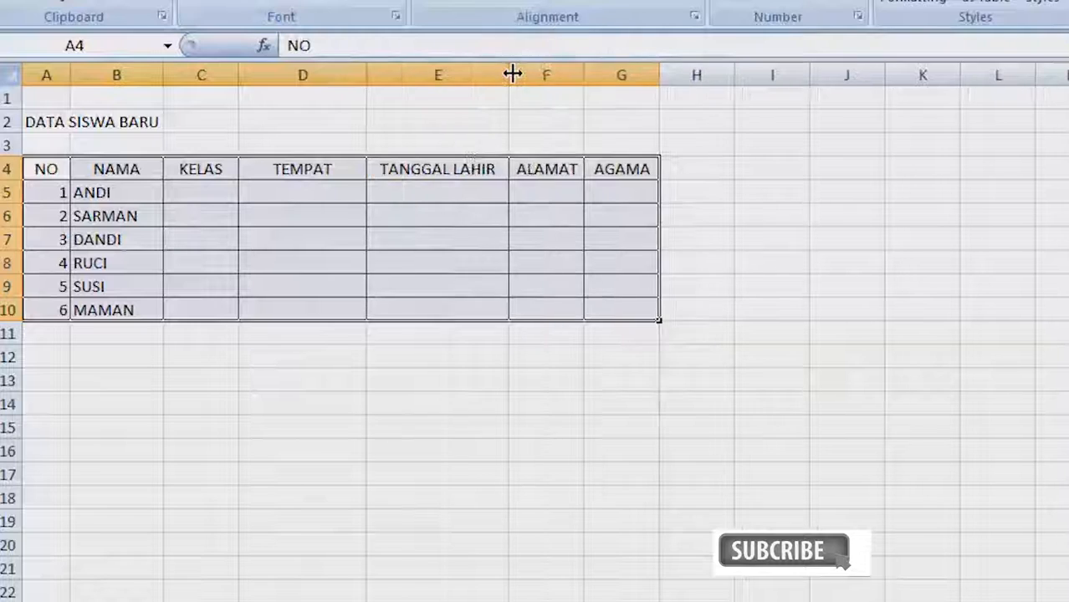
{"action": "left_click_drag", "start_coordinate": [587, 74], "coordinate": [649, 76]}
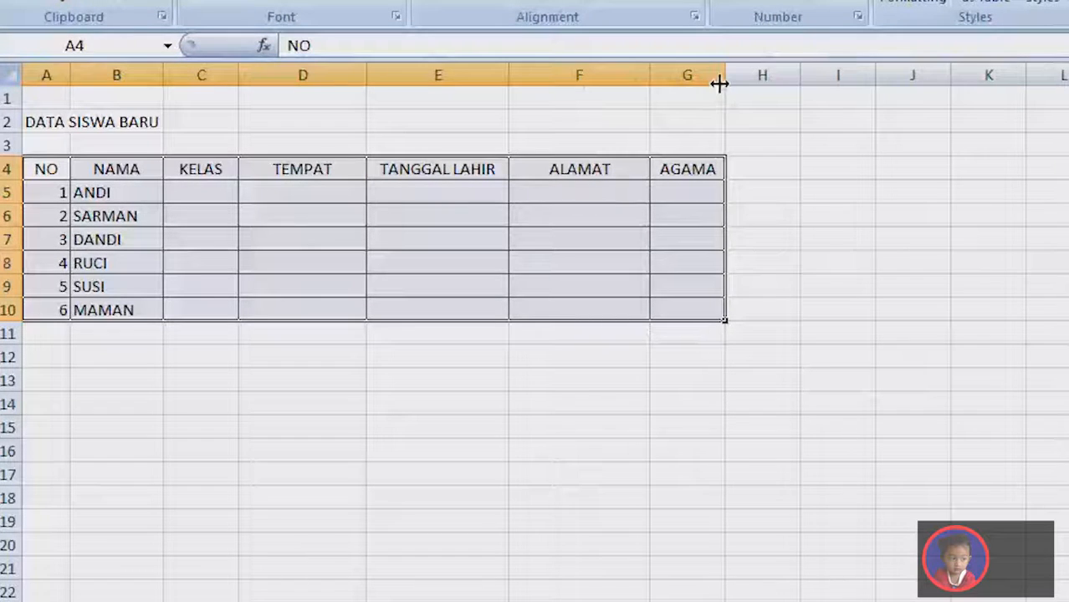
{"action": "left_click_drag", "start_coordinate": [724, 83], "coordinate": [796, 83]}
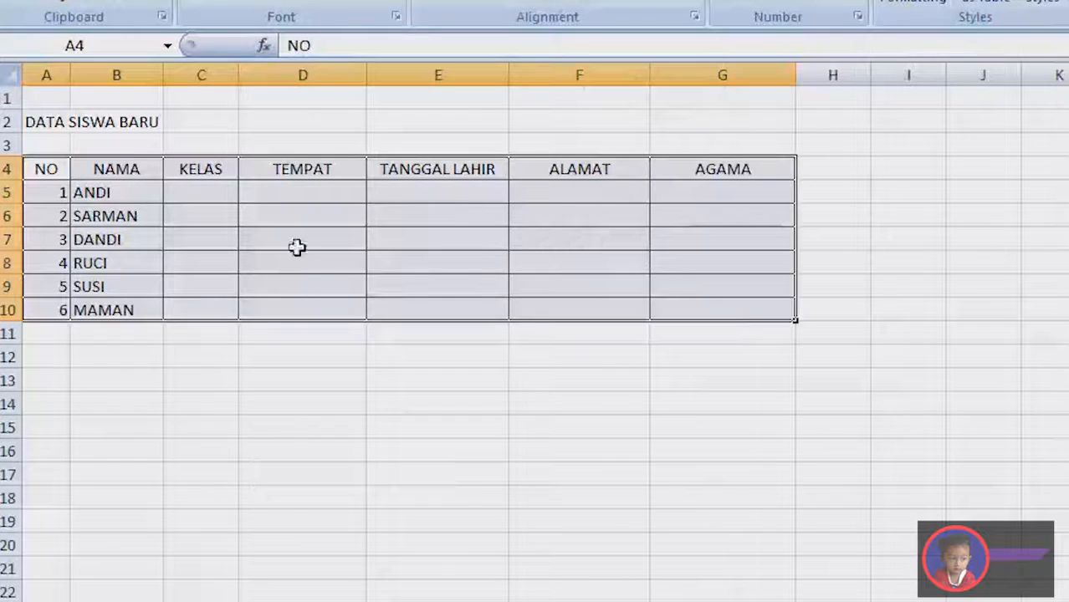
Center the row numbers 1 to 6 in cells A5 to A10 of the NO column.
{"action": "left_click", "coordinate": [207, 173]}
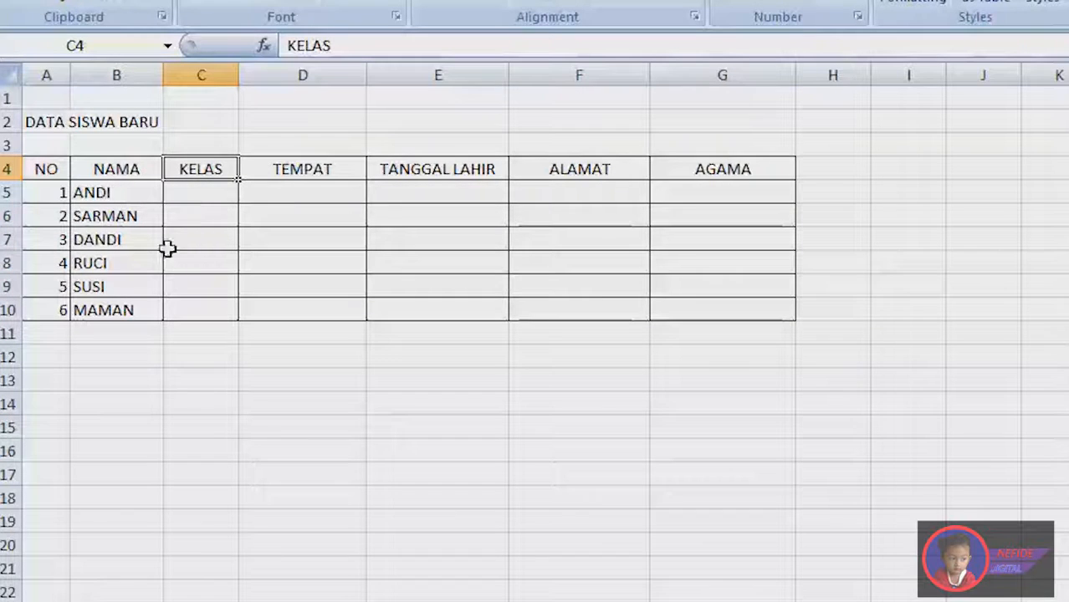
{"action": "left_click_drag", "start_coordinate": [65, 199], "coordinate": [53, 305]}
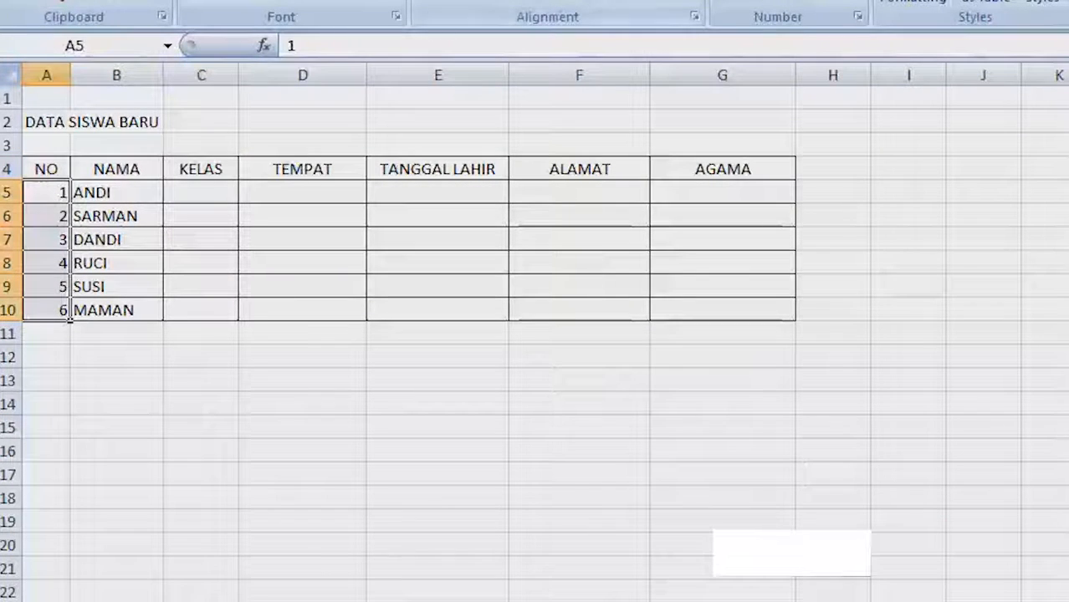
{"action": "left_click", "coordinate": [456, 2]}
Change the table title in cell A2 to DATA SISWA YANG BAYARAN IURAN BPJS.
{"action": "left_click", "coordinate": [35, 123]}
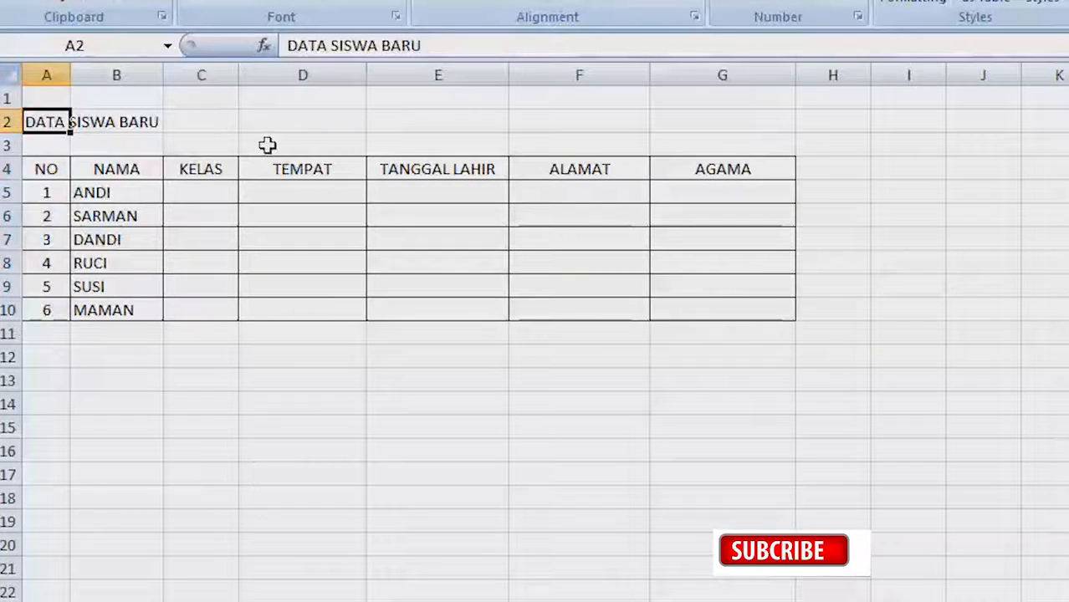
{"action": "left_click", "coordinate": [410, 46]}
{"action": "double_click", "coordinate": [410, 46]}
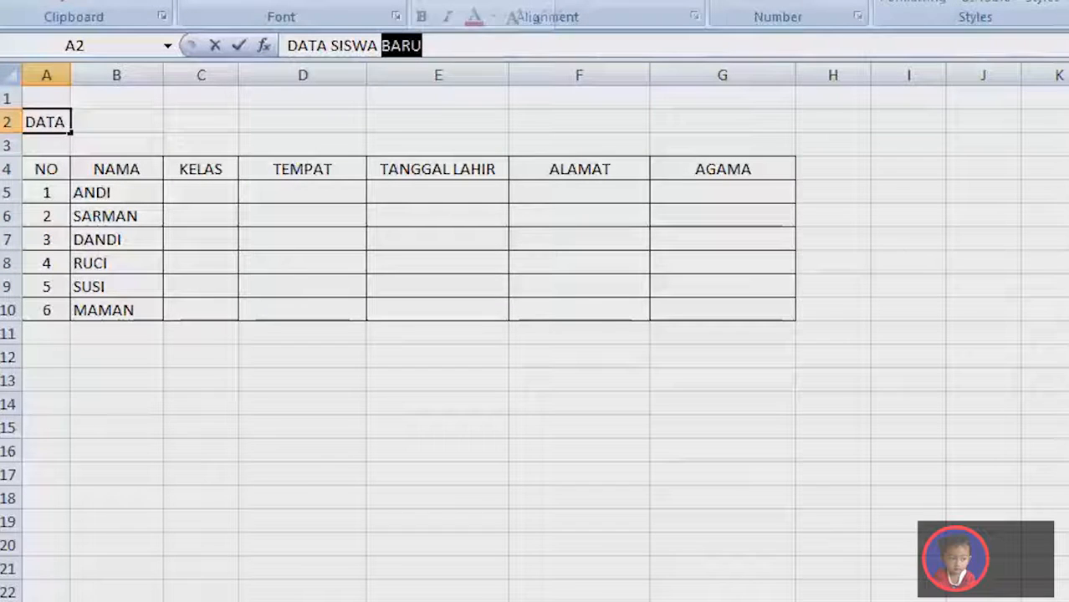
{"action": "key", "text": "BackSpace"}
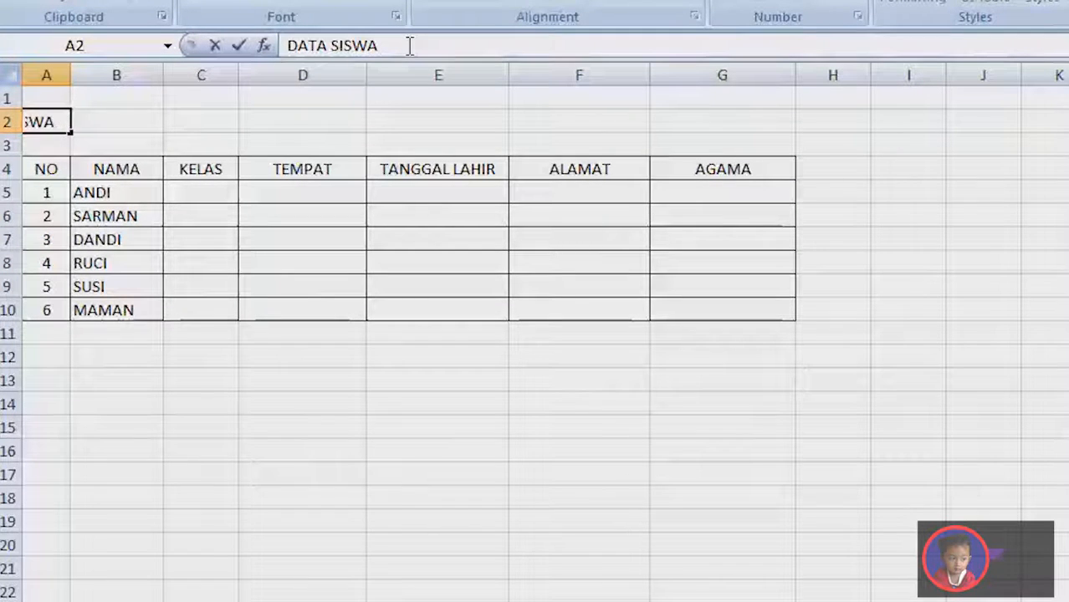
{"action": "type", "text": "YANG B"}
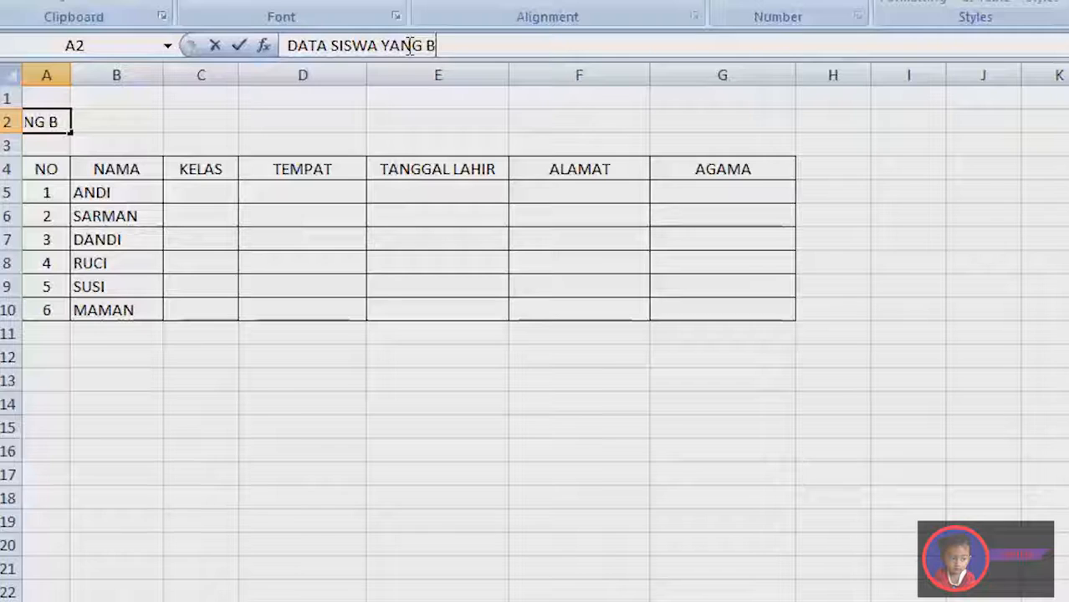
{"action": "type", "text": "AYARAN"}
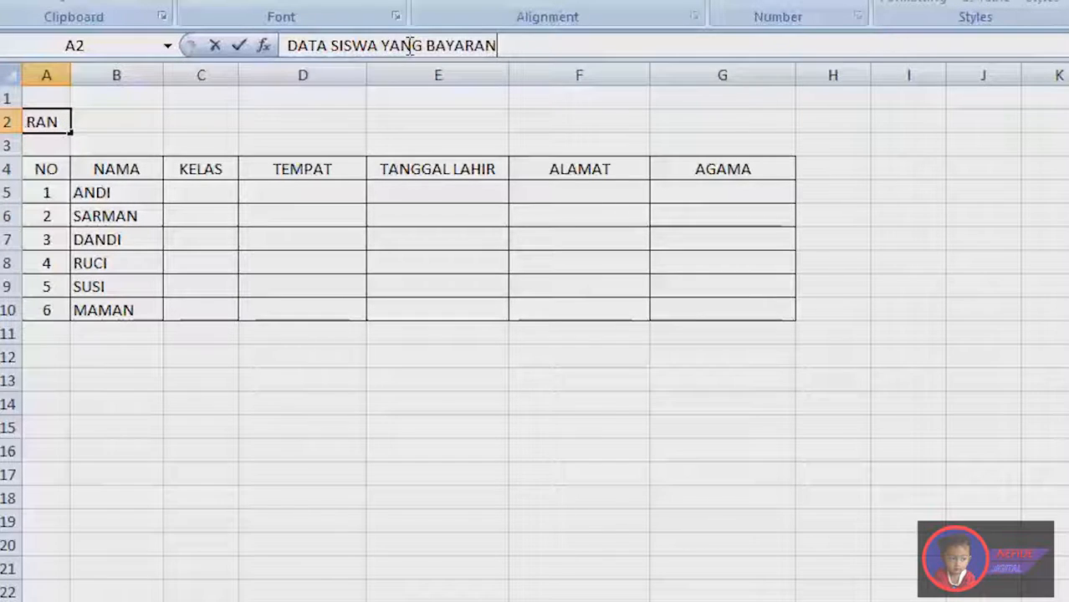
{"action": "type", "text": " I"}
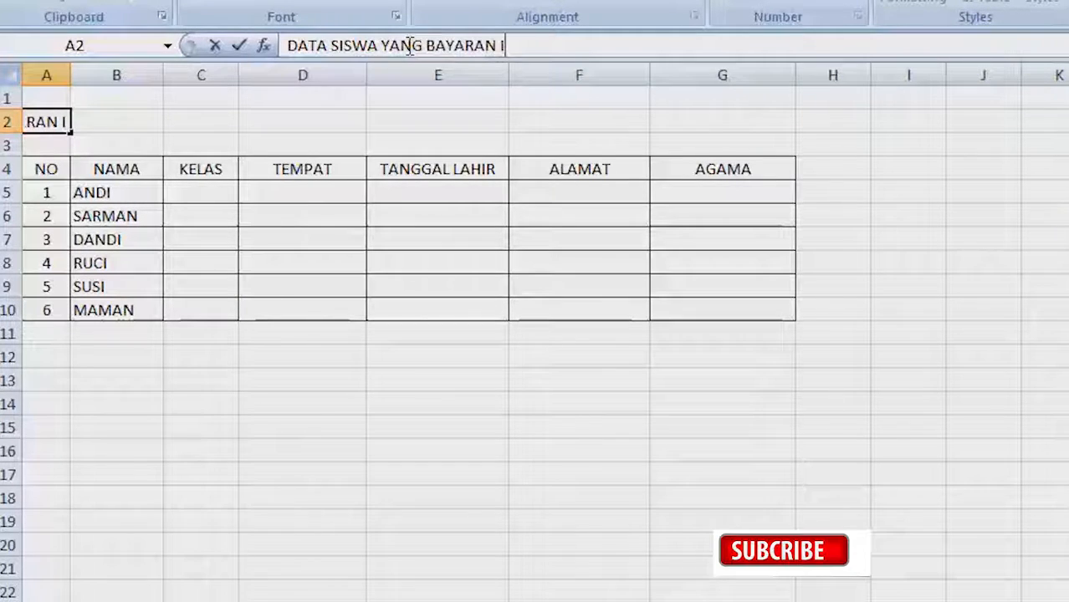
{"action": "type", "text": "URAN BPJS"}
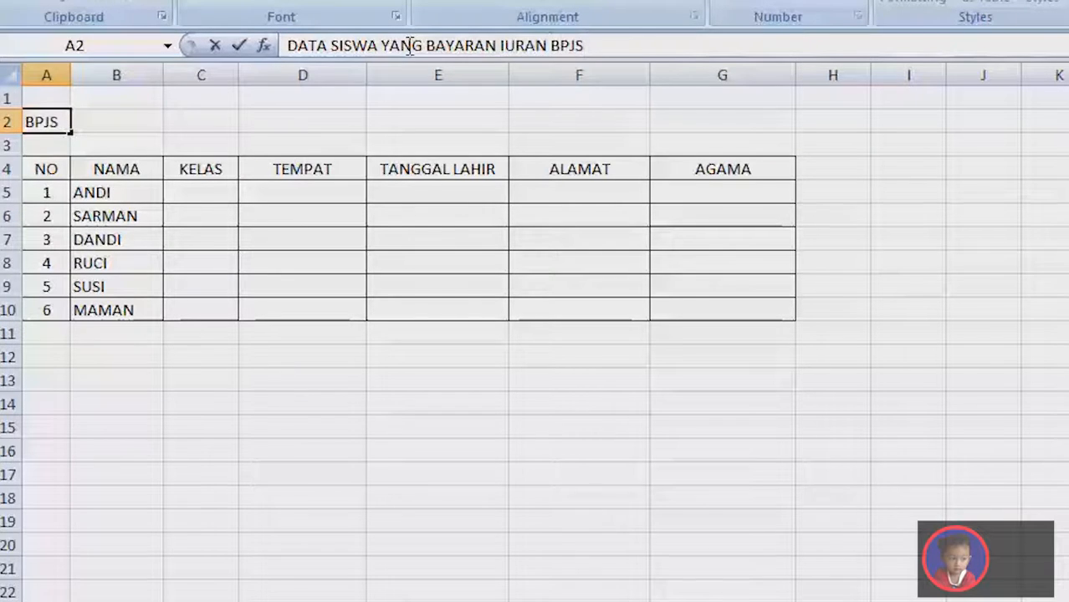
{"action": "key", "text": "Return"}
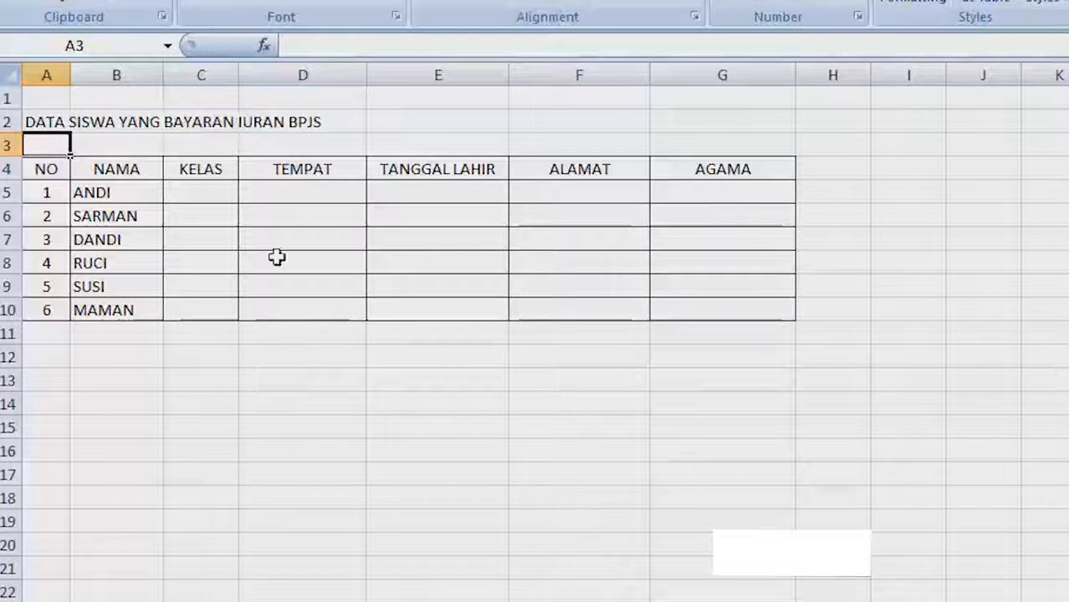
Start a data validation rule for the KELAS cells C5 to C10 that allows values from a List.
{"action": "left_click", "coordinate": [197, 194]}
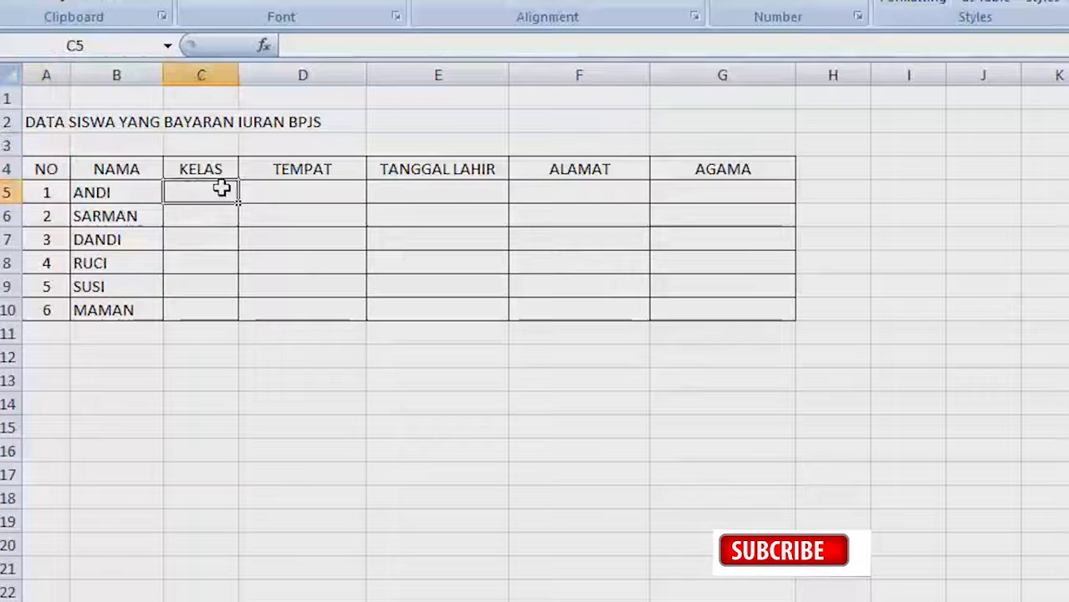
{"action": "left_click_drag", "start_coordinate": [222, 189], "coordinate": [219, 312]}
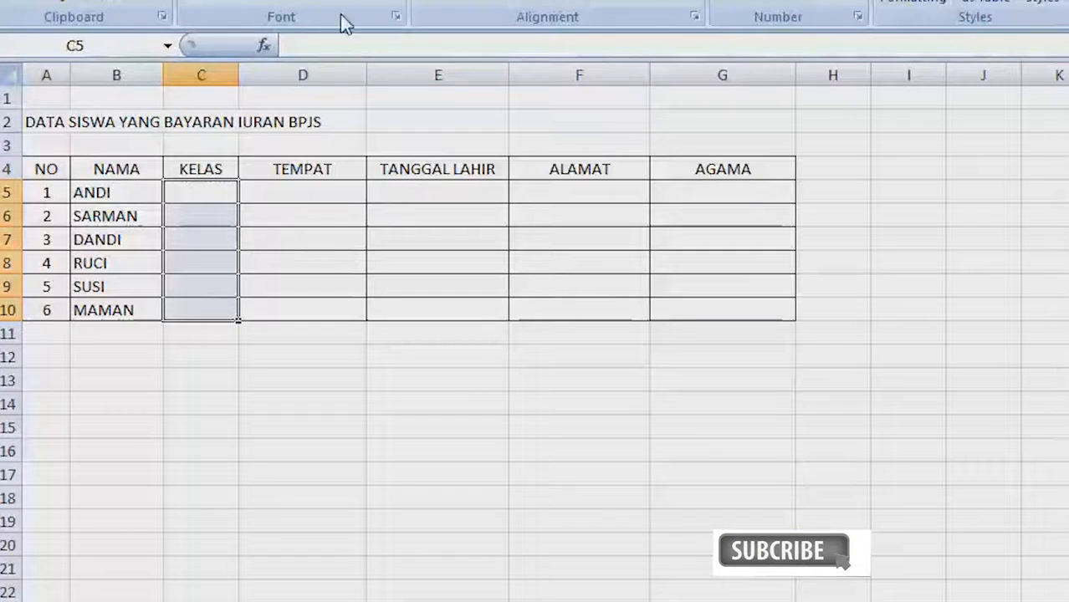
{"action": "left_click", "coordinate": [365, 1]}
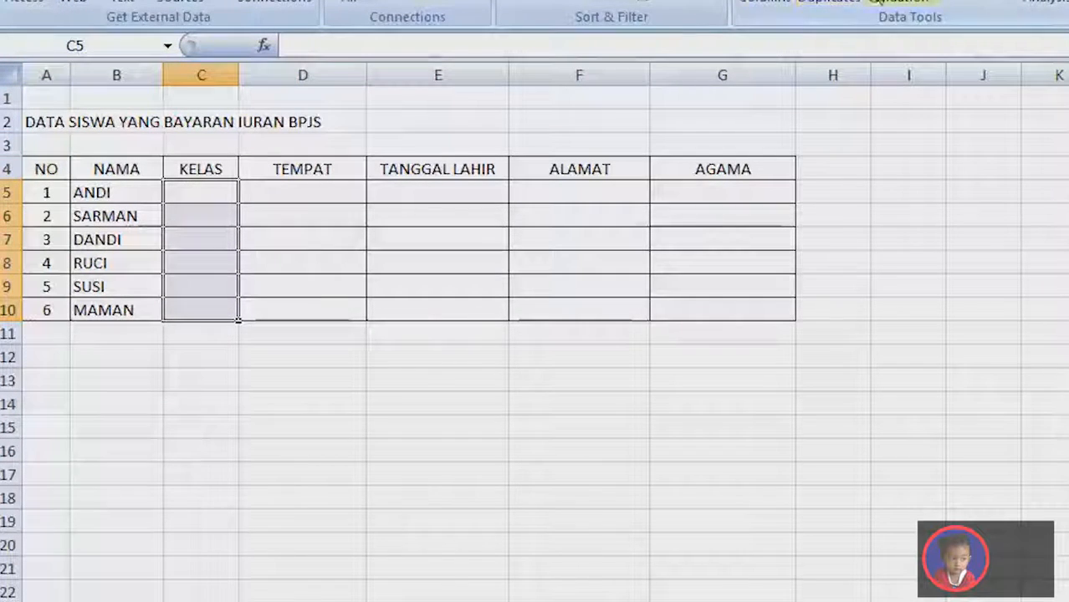
{"action": "left_click", "coordinate": [925, 5]}
{"action": "left_click", "coordinate": [930, 25]}
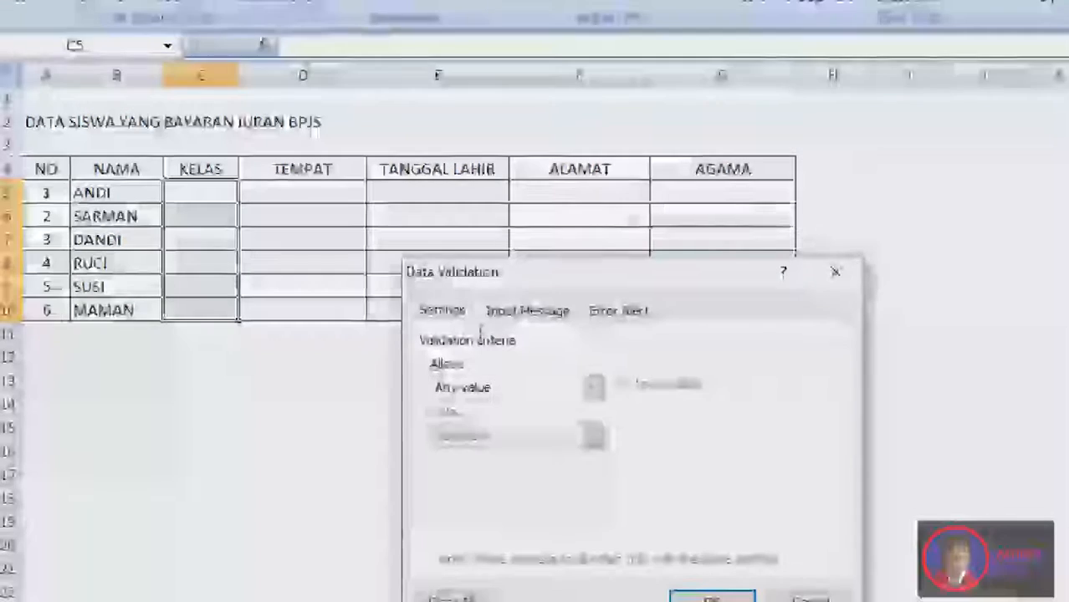
{"action": "left_click", "coordinate": [484, 315]}
{"action": "left_click", "coordinate": [430, 316]}
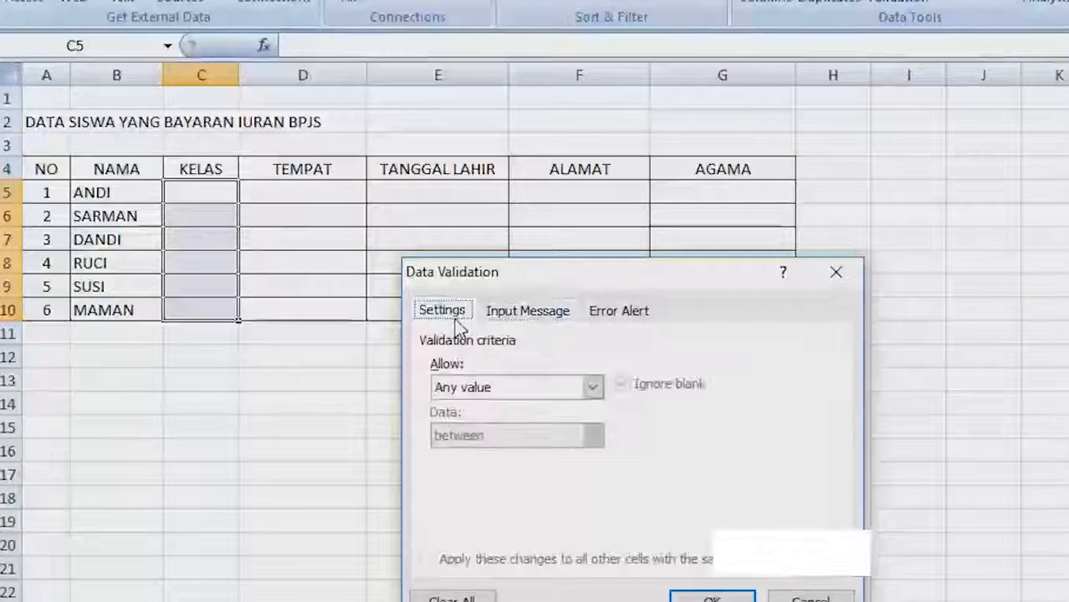
{"action": "left_click", "coordinate": [454, 390]}
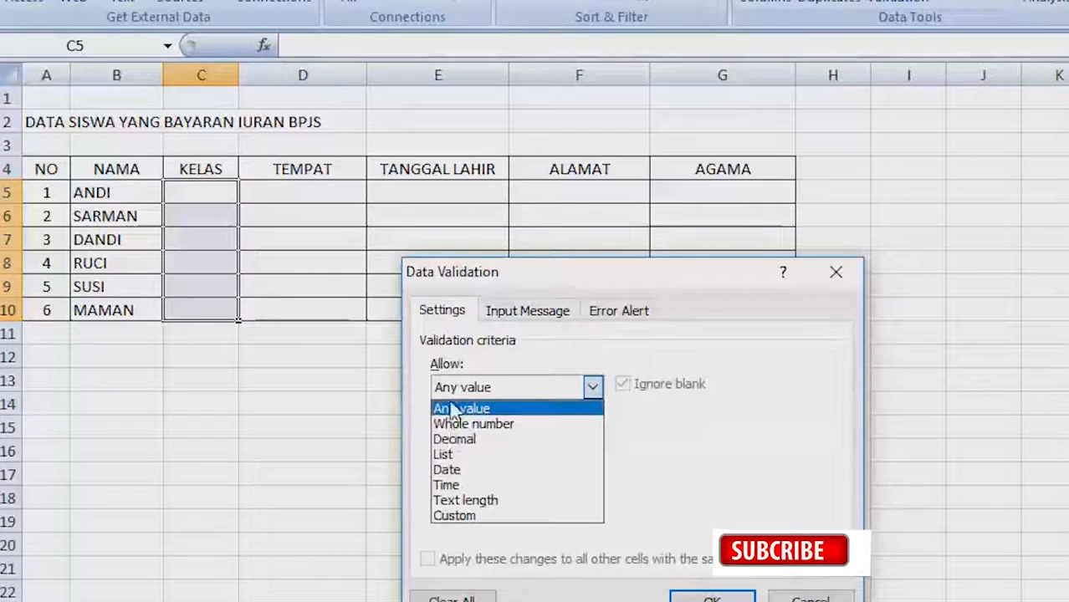
{"action": "left_click", "coordinate": [448, 457]}
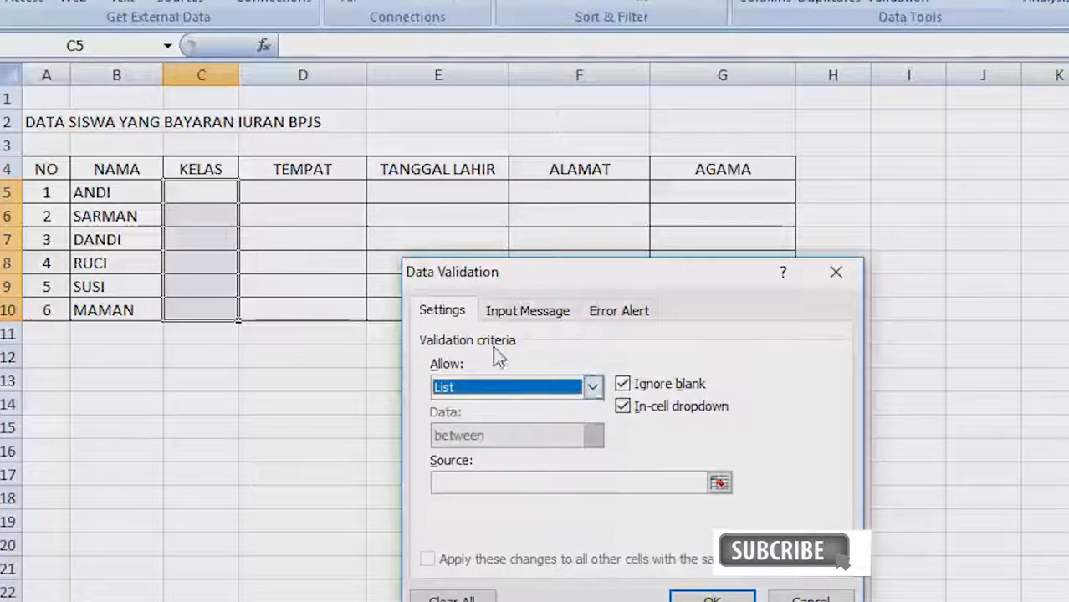
Set the validation list source to KLS 1; KLS 2; KLS 3; KLS 4; KLS 5; KLS 6 and apply the rule.
{"action": "left_click", "coordinate": [492, 489]}
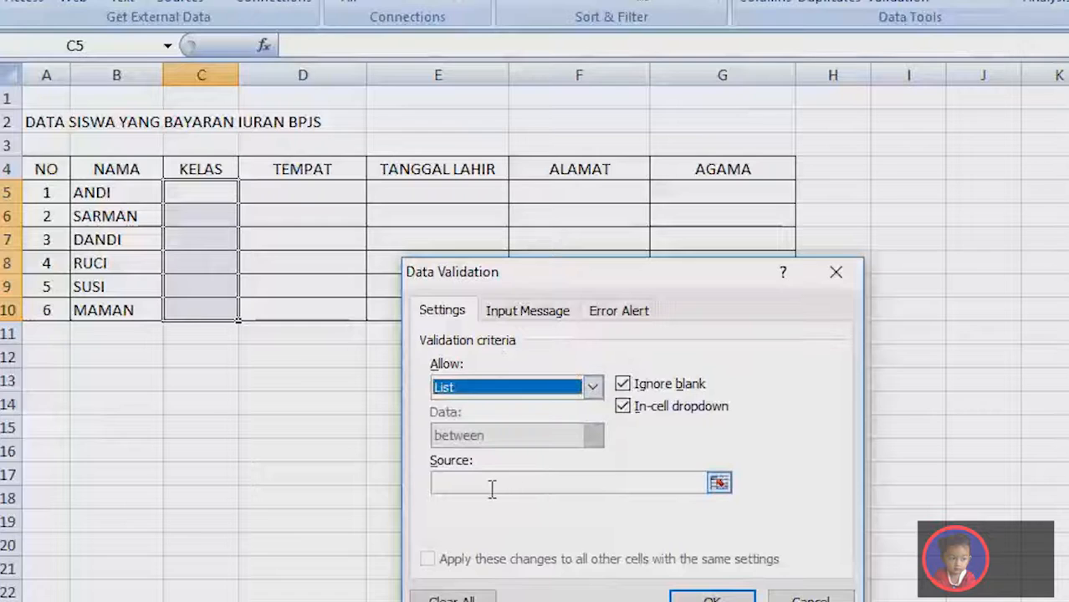
{"action": "left_click", "coordinate": [493, 489]}
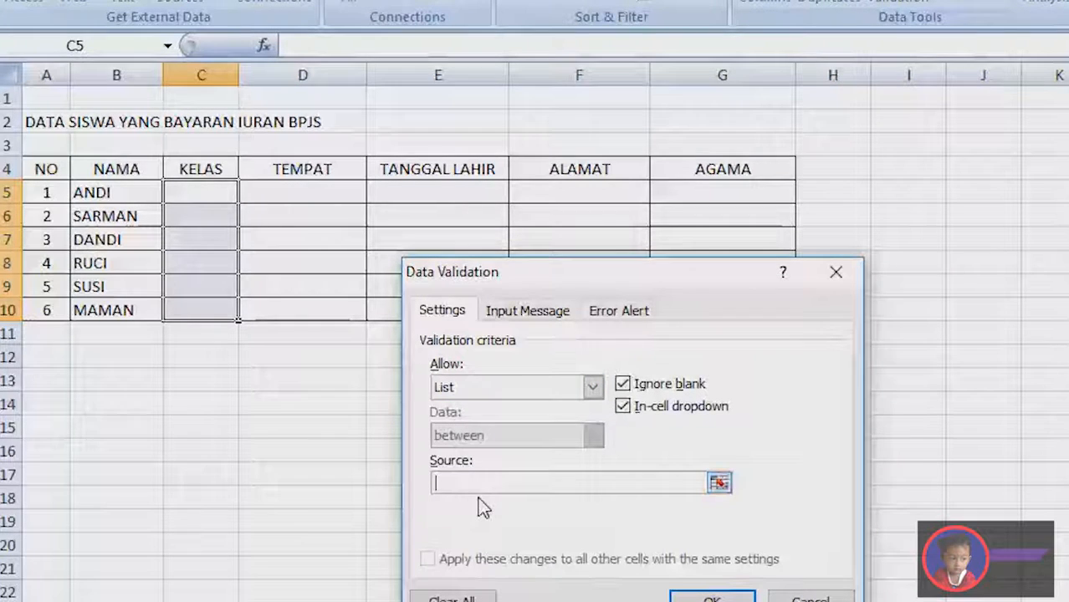
{"action": "type", "text": "KLS"}
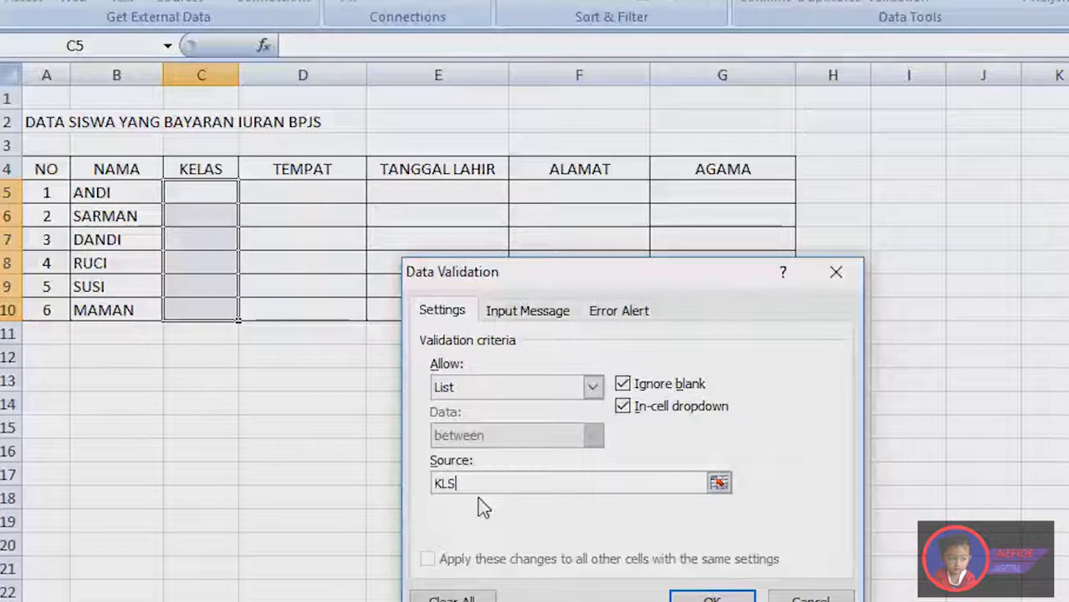
{"action": "type", "text": " 1"}
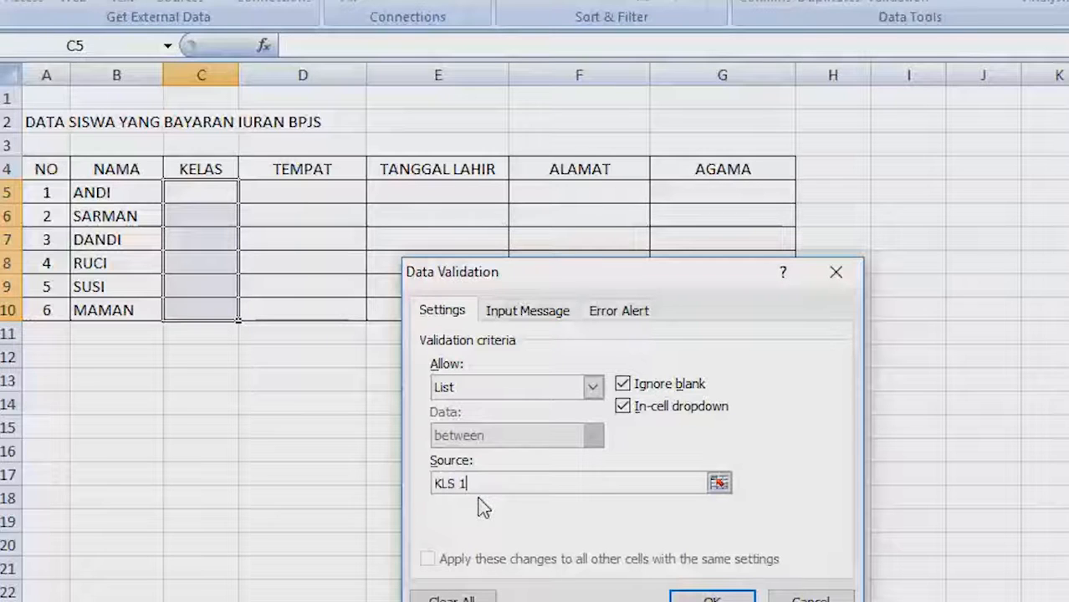
{"action": "type", "text": ";"}
{"action": "type", "text": "KLS 2; KLS 3; KLS 4; KLS "}
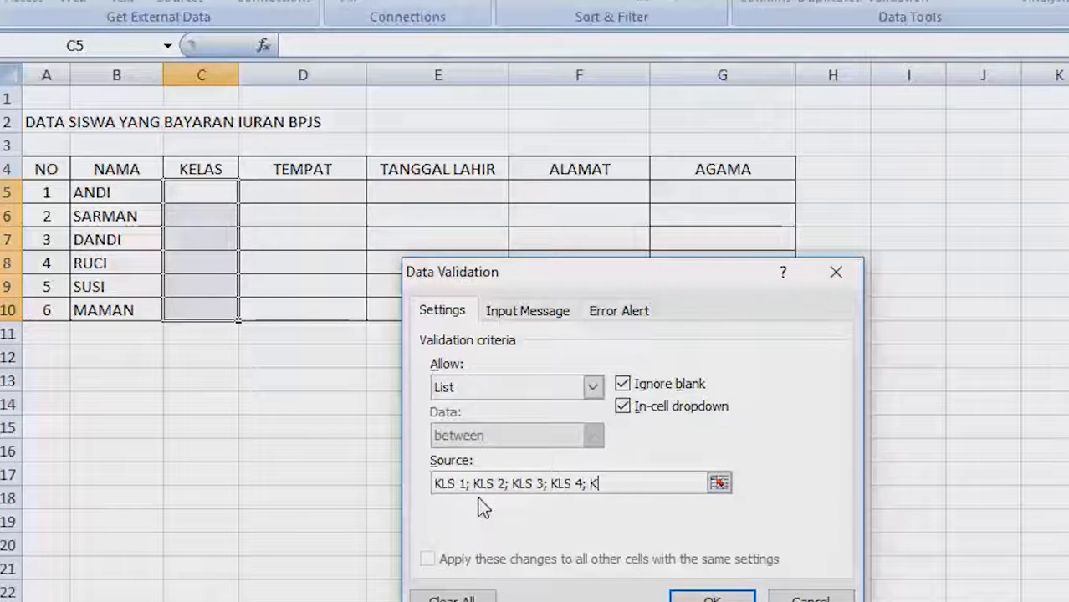
{"action": "type", "text": "5; KLS 6"}
{"action": "left_click", "coordinate": [712, 597]}
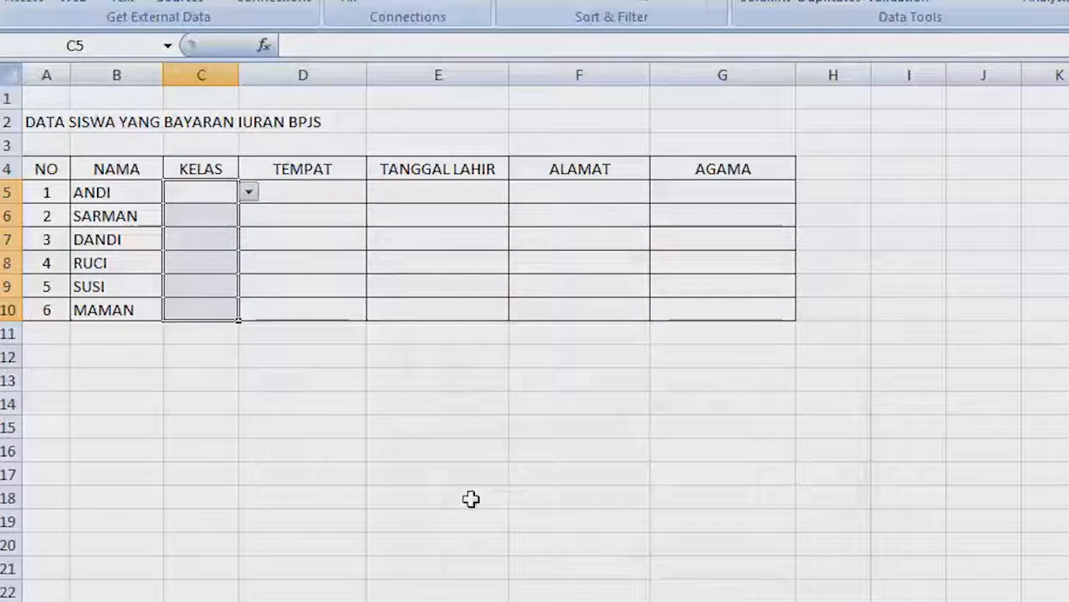
Choose KLS 3 in cell C5 and KLS 4 in cell C6 from the KELAS dropdown lists.
{"action": "left_click", "coordinate": [249, 193]}
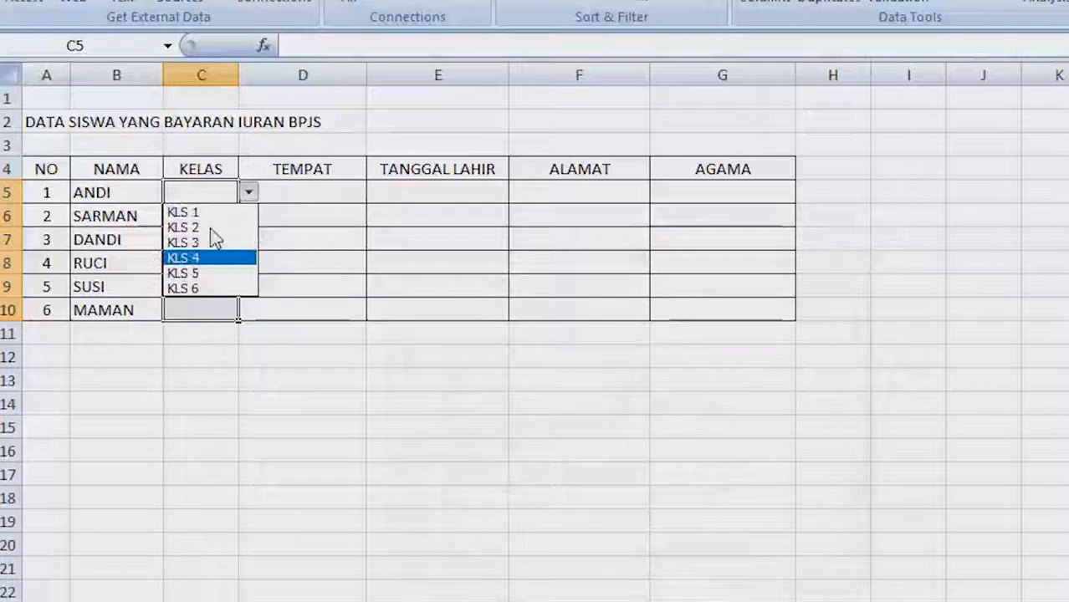
{"action": "left_click", "coordinate": [248, 193]}
{"action": "left_click", "coordinate": [248, 194]}
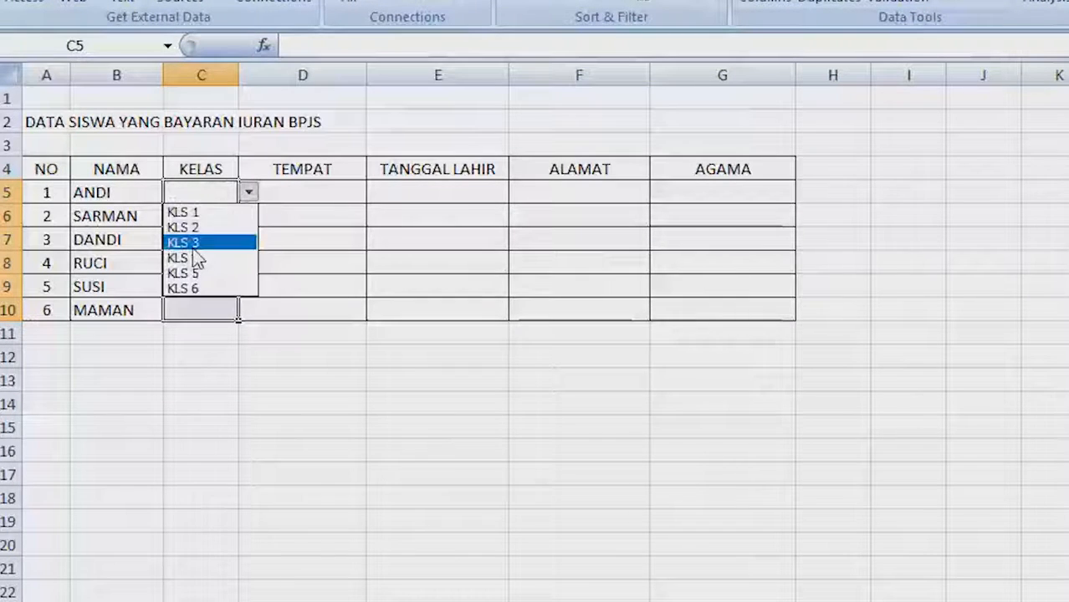
{"action": "left_click", "coordinate": [180, 242]}
{"action": "left_click", "coordinate": [230, 219]}
{"action": "left_click", "coordinate": [248, 216]}
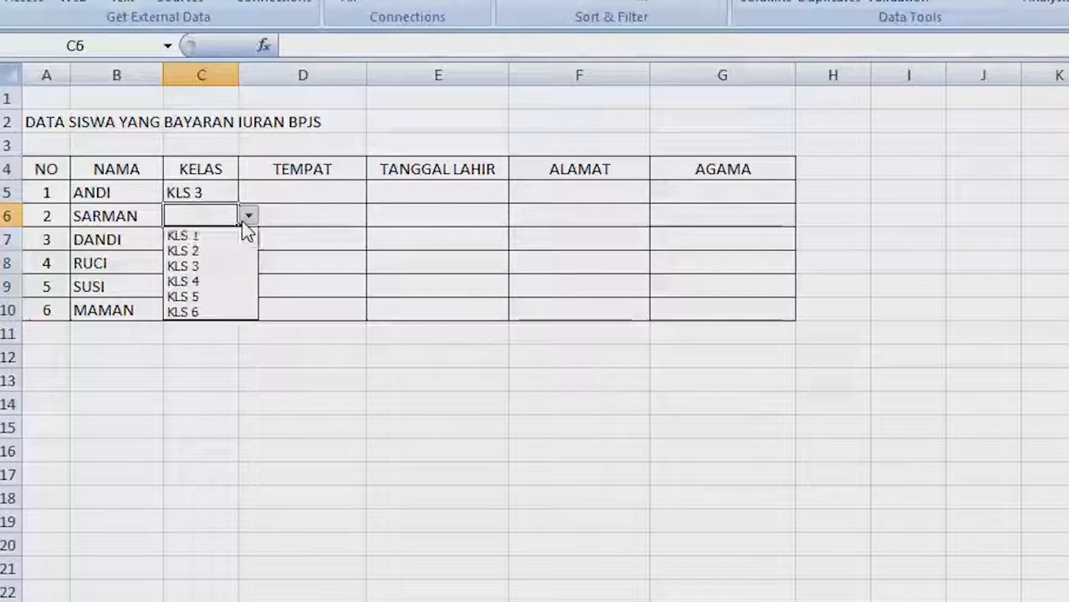
{"action": "left_click", "coordinate": [192, 279]}
Choose KLS 5 from the KELAS dropdown lists in cells C7 and C8.
{"action": "left_click", "coordinate": [219, 241]}
{"action": "left_click", "coordinate": [248, 240]}
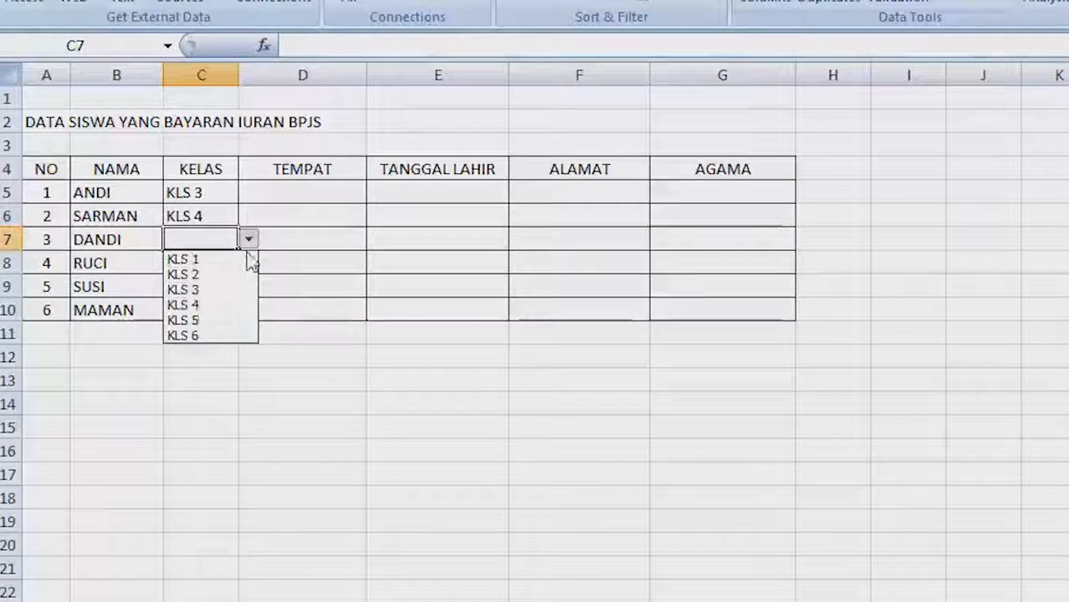
{"action": "left_click", "coordinate": [196, 318]}
{"action": "left_click", "coordinate": [214, 270]}
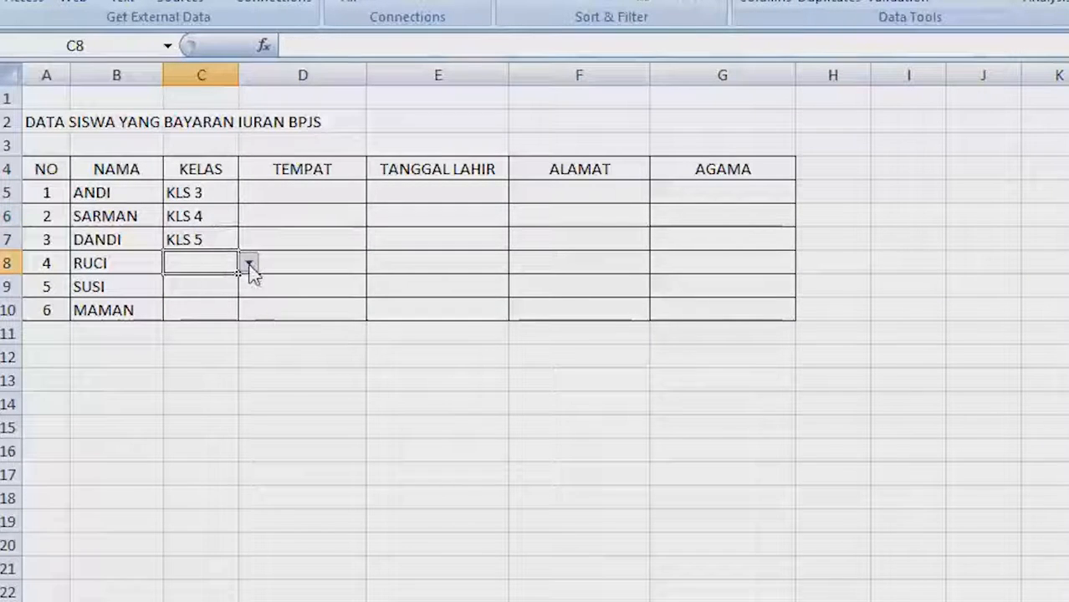
{"action": "left_click", "coordinate": [249, 264]}
{"action": "left_click", "coordinate": [209, 343]}
Choose KLS 4 in cell C9 and KLS 5 in cell C10 from the KELAS dropdown lists.
{"action": "left_click", "coordinate": [237, 286]}
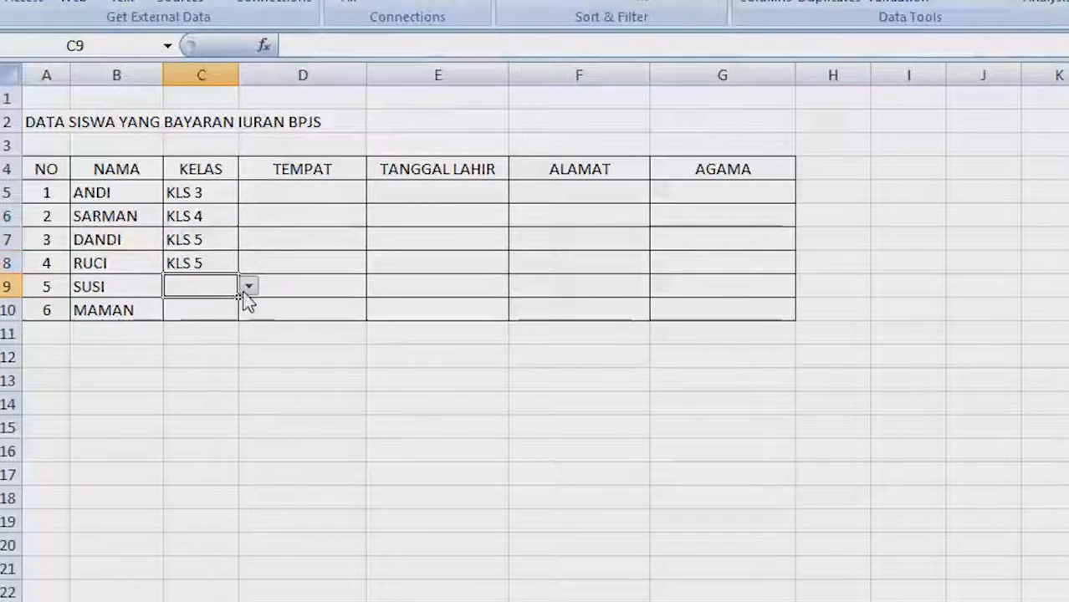
{"action": "left_click", "coordinate": [249, 286]}
{"action": "left_click", "coordinate": [189, 351]}
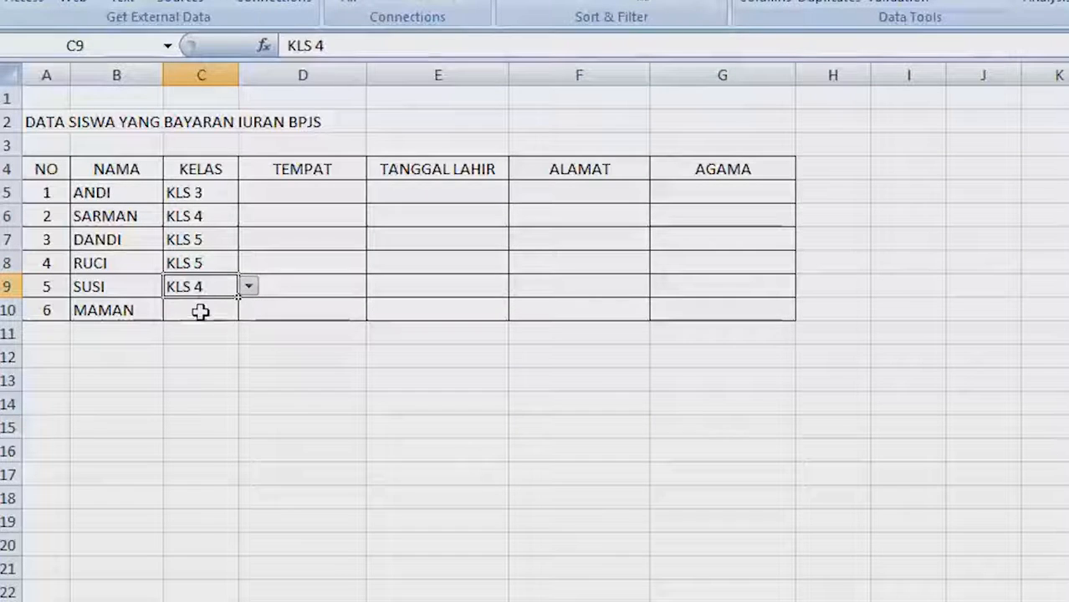
{"action": "left_click", "coordinate": [204, 311]}
{"action": "left_click", "coordinate": [249, 310]}
{"action": "left_click", "coordinate": [209, 390]}
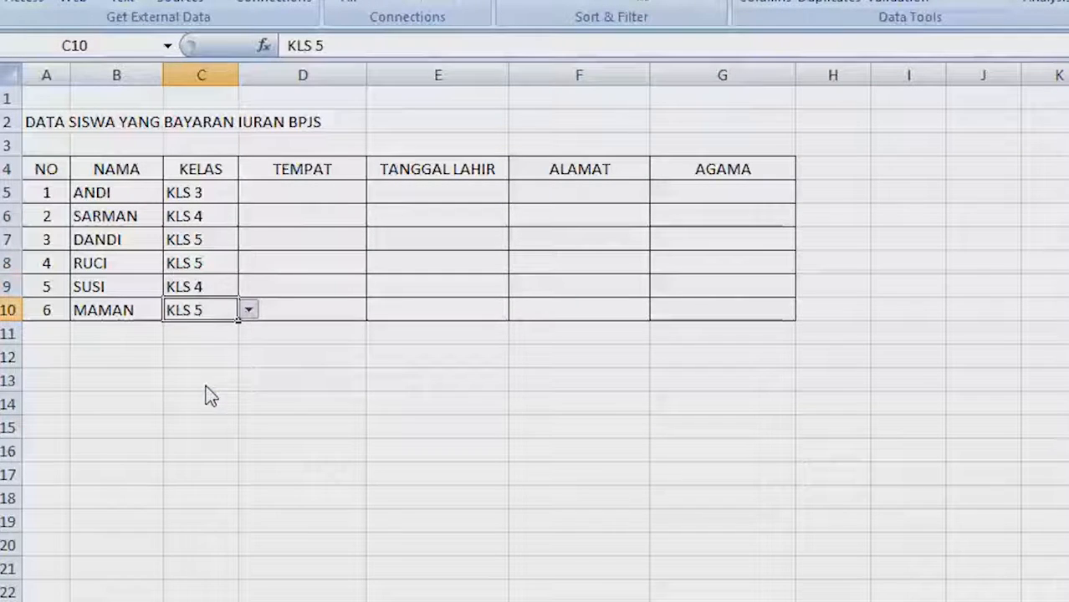
{"action": "left_click", "coordinate": [372, 403]}
{"action": "left_click_drag", "start_coordinate": [179, 195], "coordinate": [177, 313]}
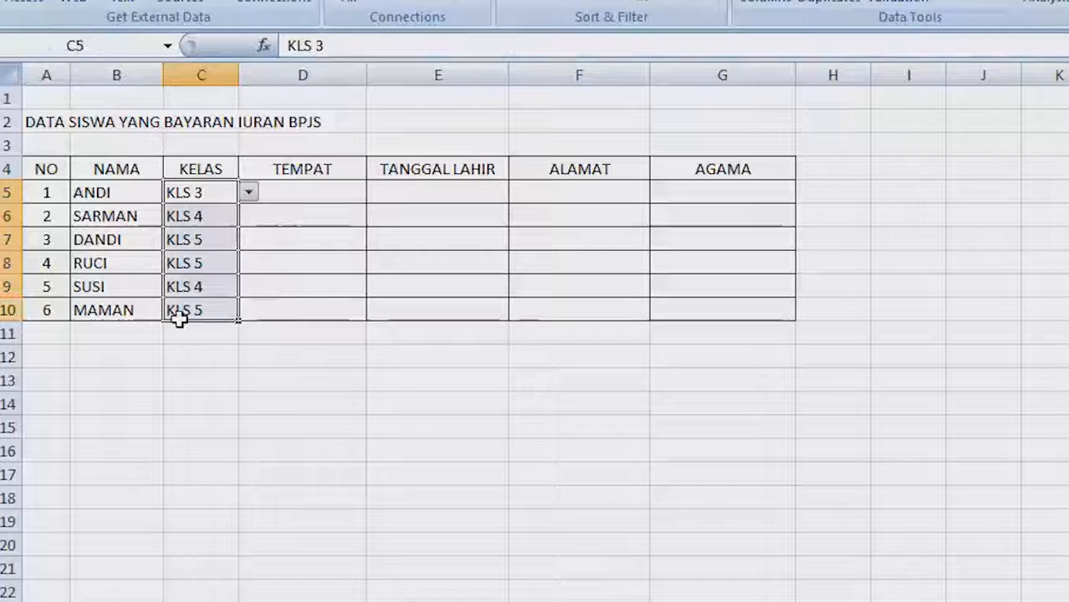
Enter CIANJUR under TEMPAT for the first student in cell D5.
{"action": "left_click", "coordinate": [304, 192]}
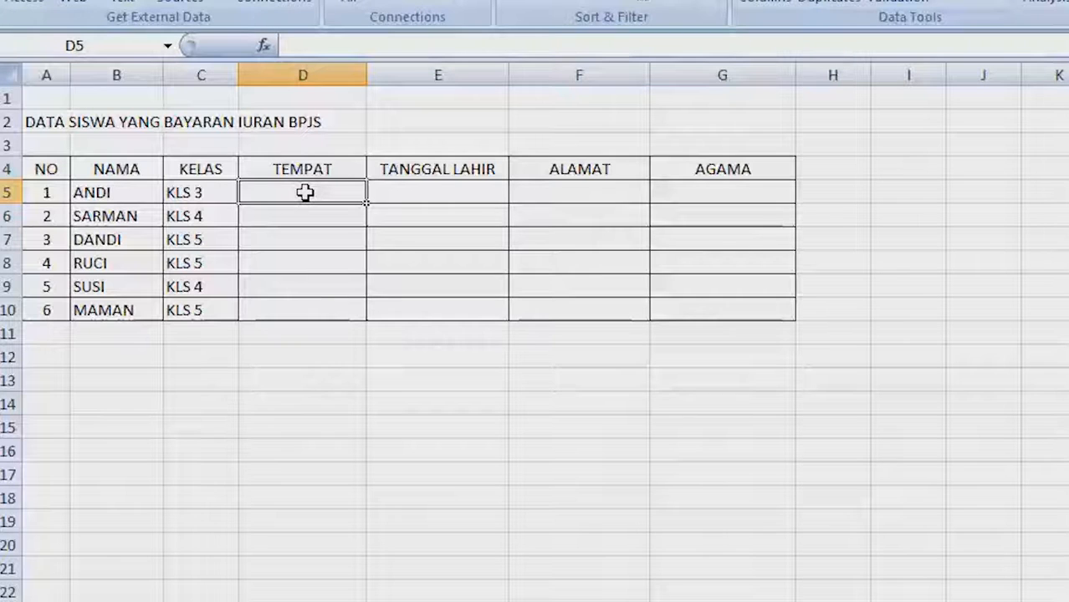
{"action": "type", "text": "CIANJUR"}
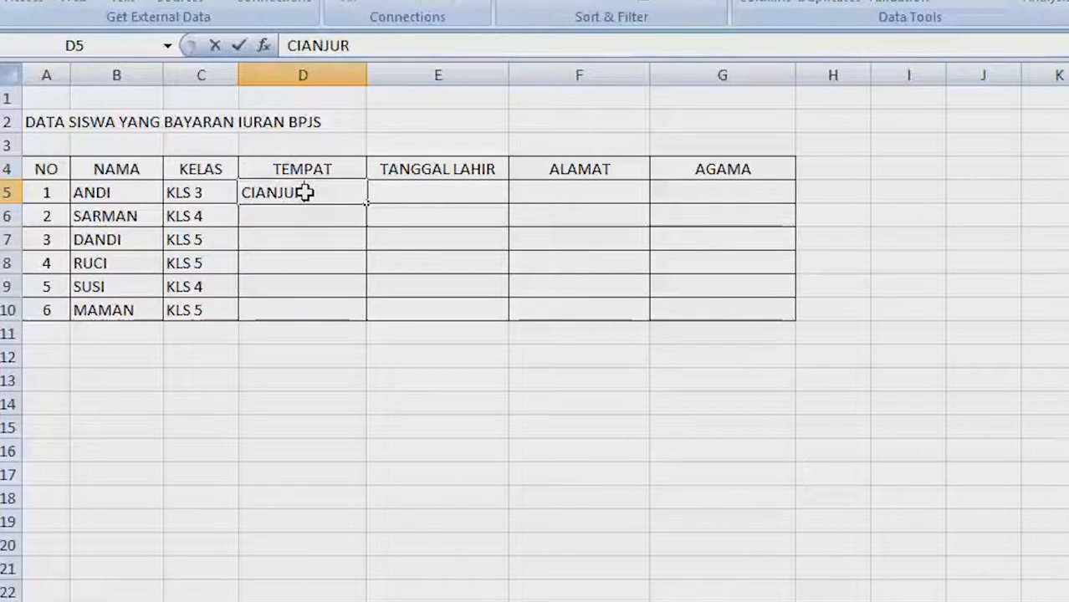
{"action": "key", "text": "Return"}
{"action": "left_click", "coordinate": [305, 193]}
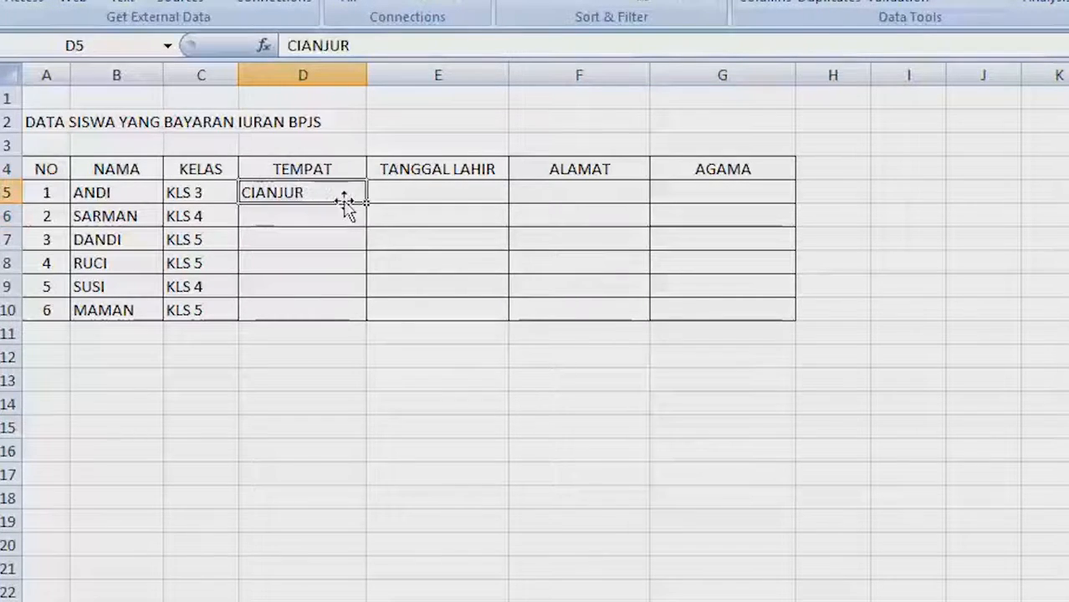
Fill CIANJUR down through cell D10 and enter the first student's birth date under TANGGAL LAHIR in cell E5.
{"action": "left_click_drag", "start_coordinate": [366, 203], "coordinate": [351, 328]}
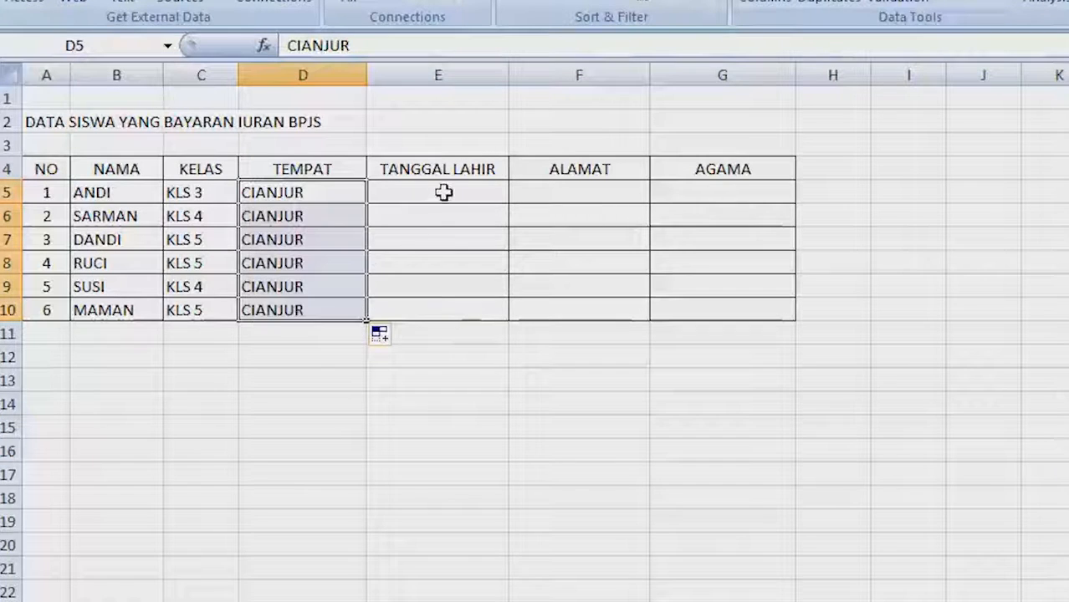
{"action": "left_click", "coordinate": [440, 194]}
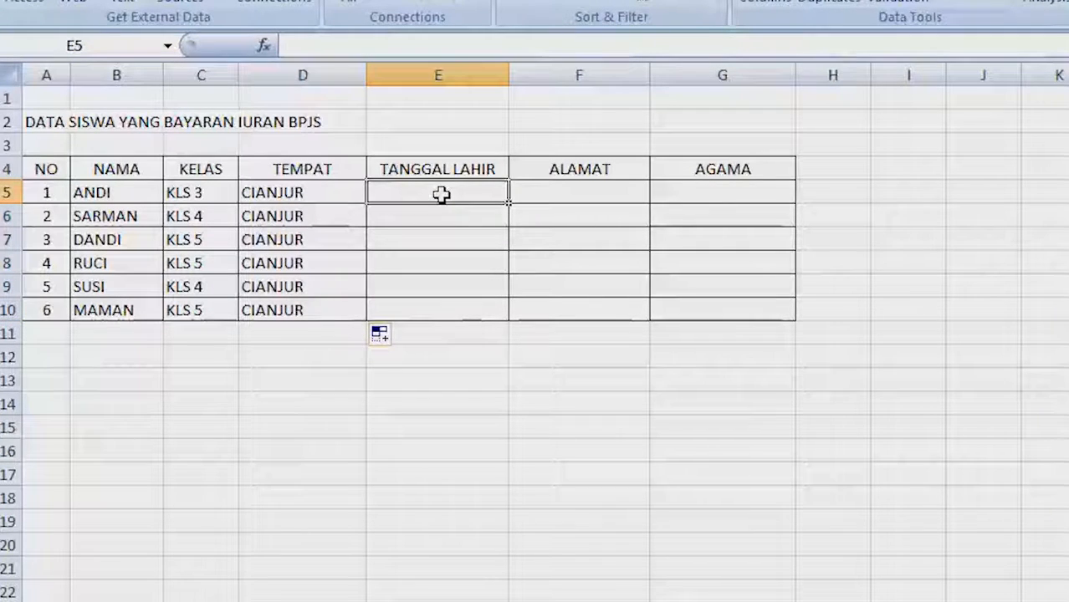
{"action": "type", "text": "12/0"}
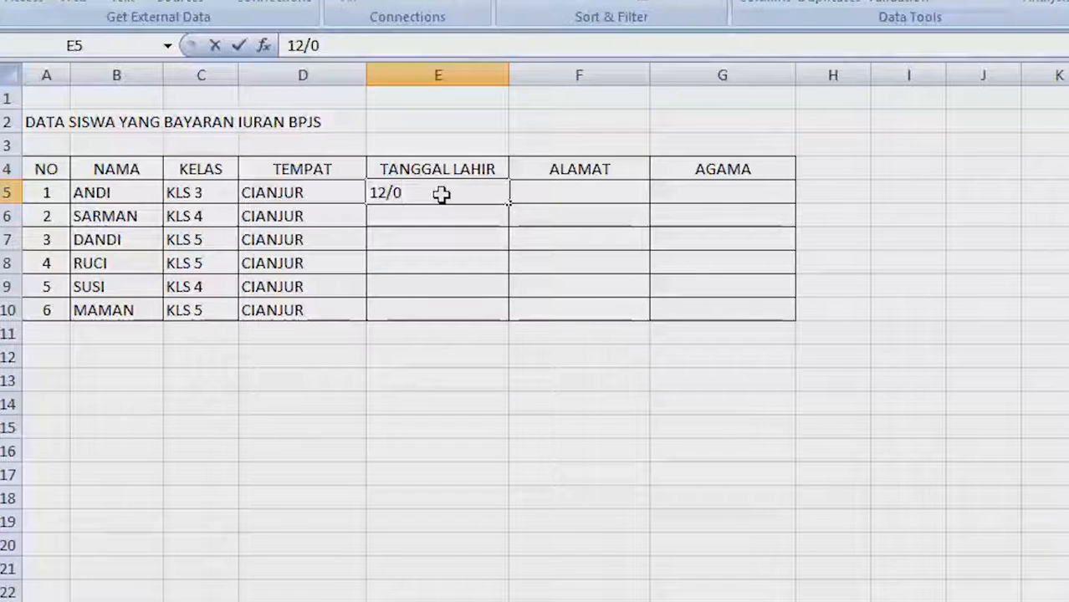
{"action": "type", "text": "7/20"}
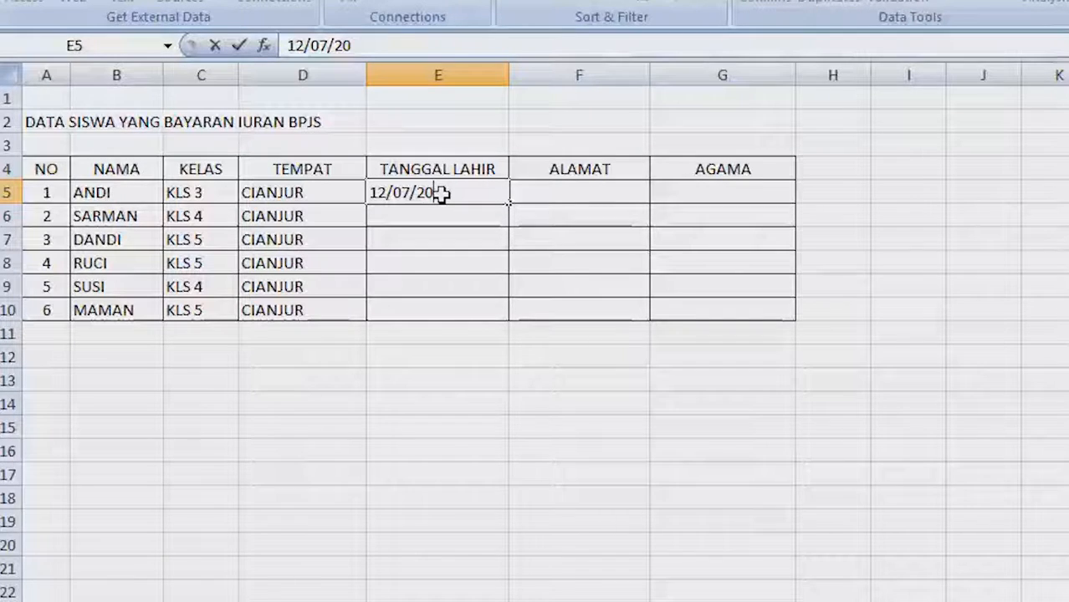
{"action": "type", "text": "9"}
{"action": "key", "text": "Return"}
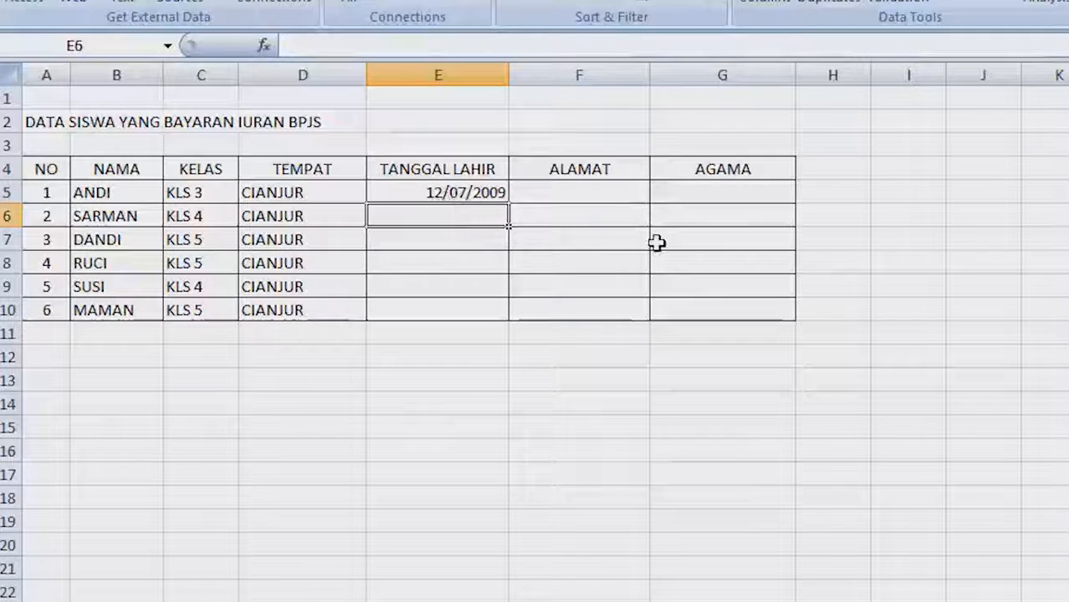
Enter the first student's address under ALAMAT in cell F5.
{"action": "left_click", "coordinate": [608, 193]}
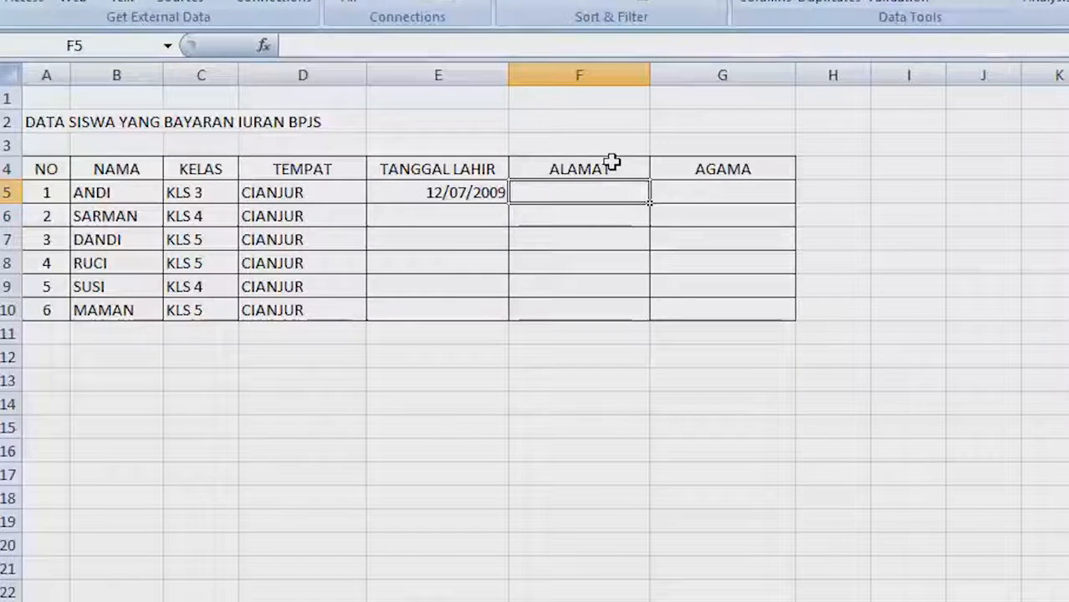
{"action": "type", "text": "Kp. Padas"}
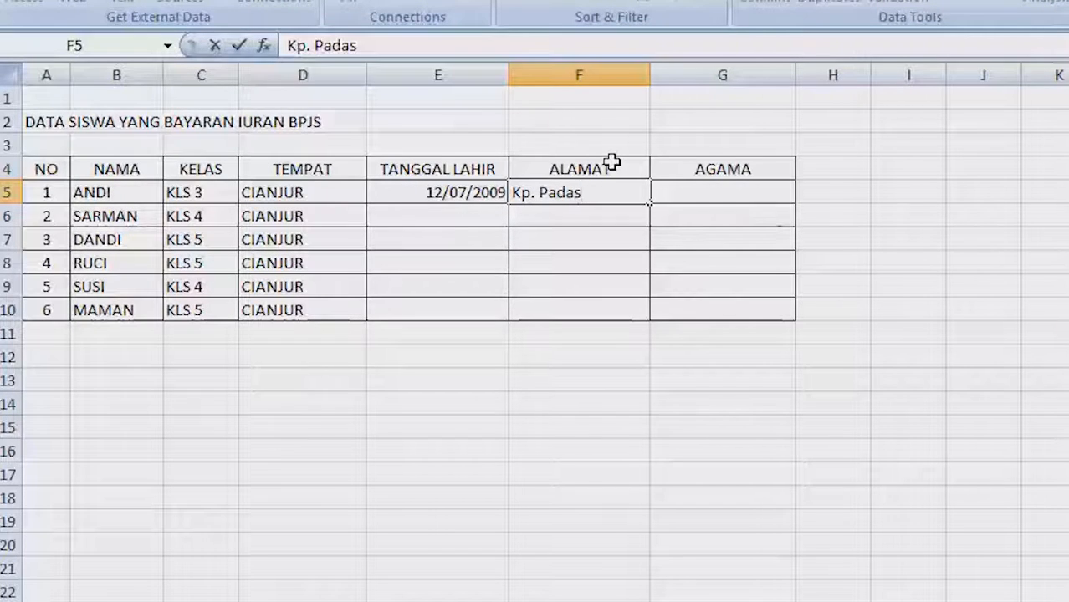
{"action": "type", "text": "uka"}
{"action": "key", "text": "Return"}
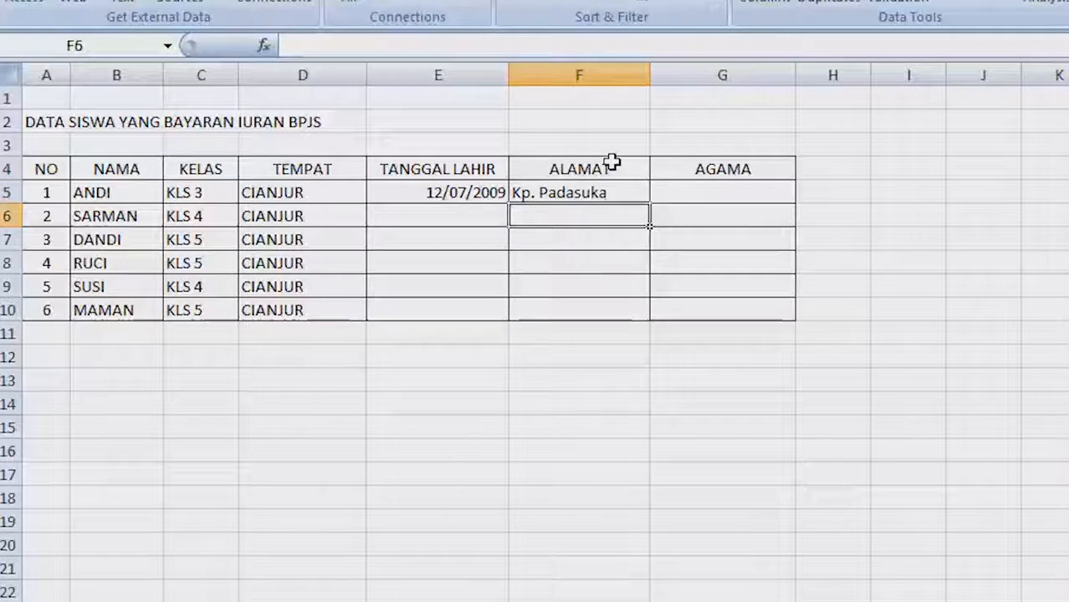
Make header row 4 taller and vertically center its headings within the row.
{"action": "left_click", "coordinate": [721, 194]}
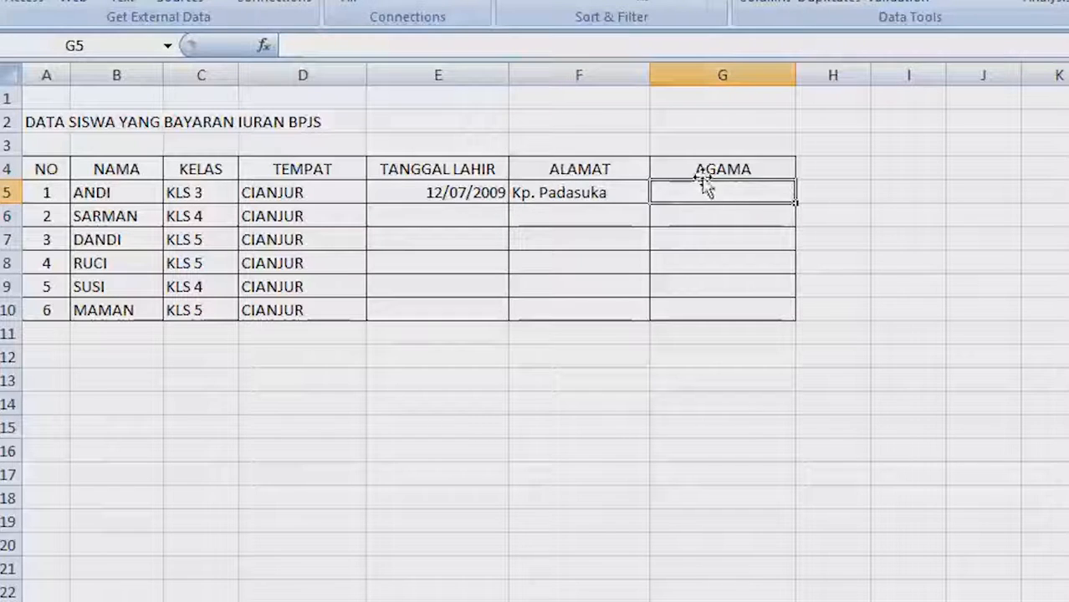
{"action": "left_click", "coordinate": [704, 170]}
{"action": "left_click_drag", "start_coordinate": [10, 180], "coordinate": [5, 194]}
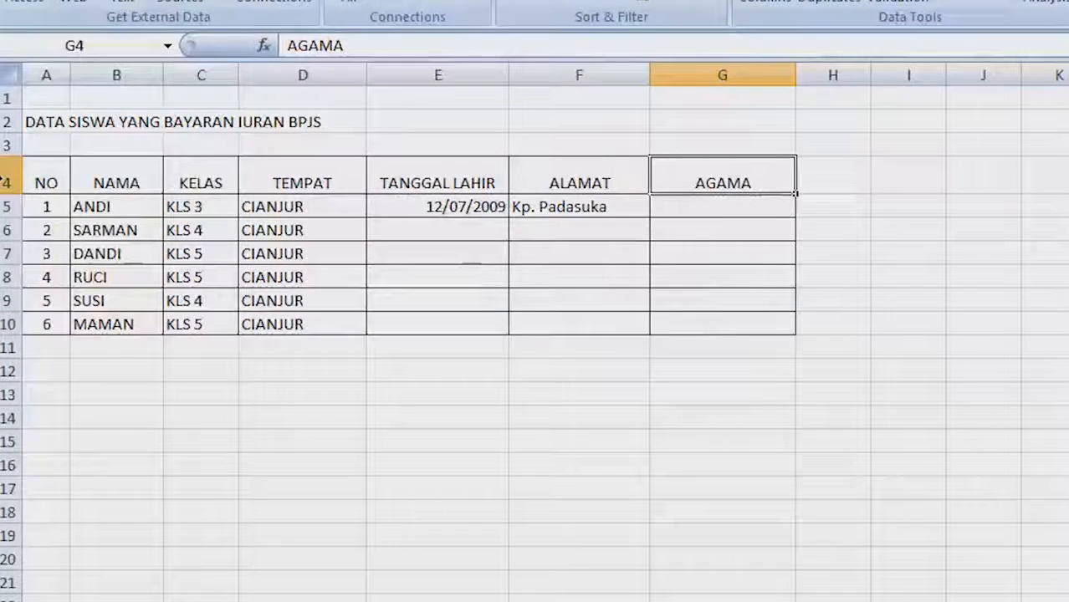
{"action": "left_click", "coordinate": [6, 182]}
{"action": "left_click", "coordinate": [76, 1]}
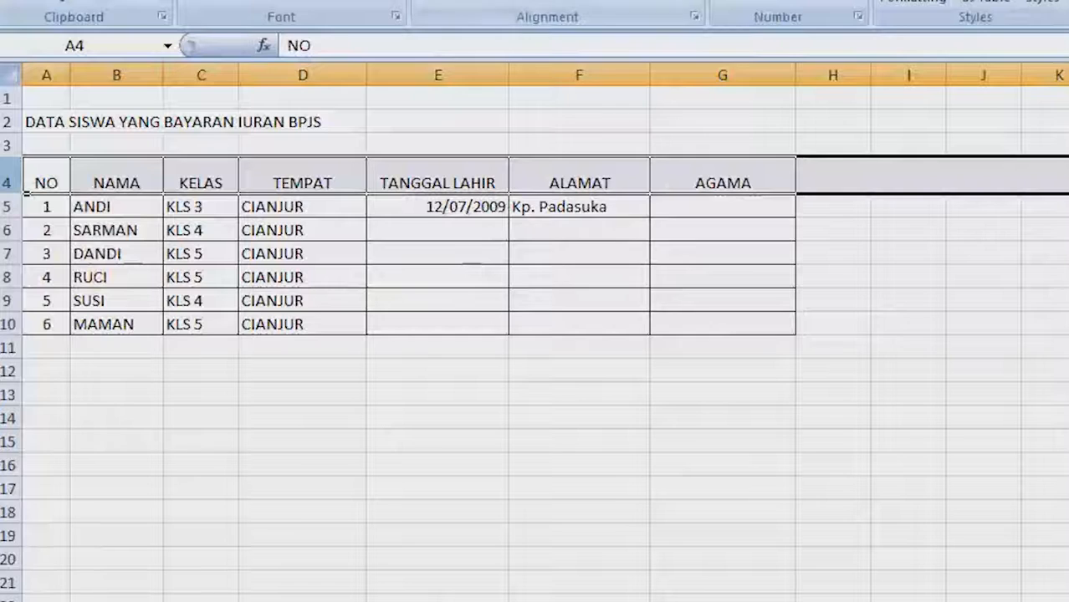
{"action": "left_click", "coordinate": [458, 1]}
Fill the table header cells A4:G4, from NO to AGAMA, with yellow.
{"action": "left_click_drag", "start_coordinate": [62, 170], "coordinate": [726, 179]}
{"action": "left_click", "coordinate": [343, 2]}
{"action": "left_click", "coordinate": [778, 214]}
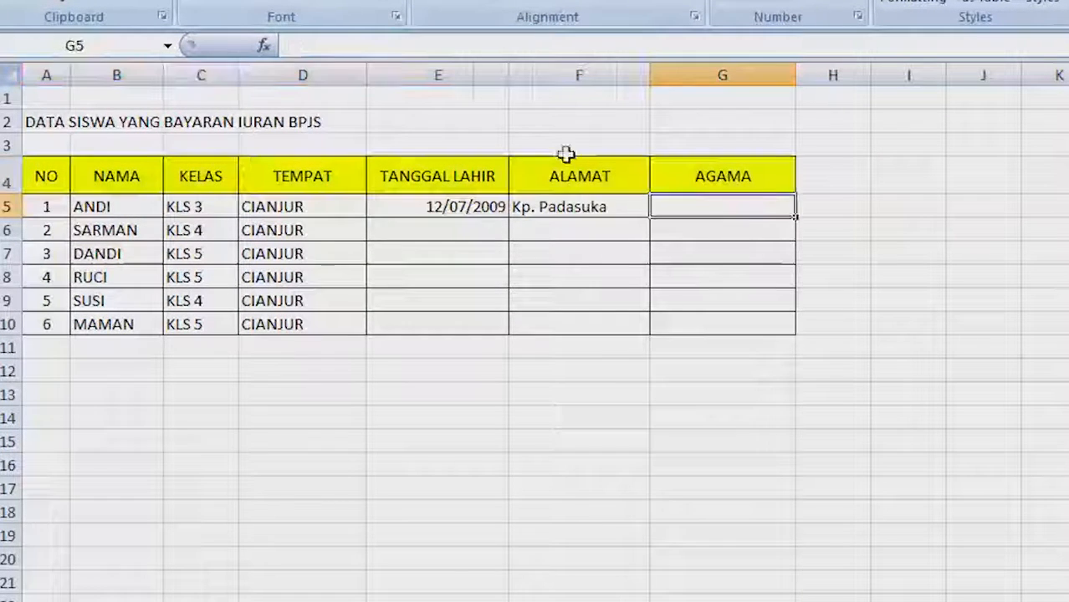
Merge and center the title DATA SISWA YANG BAYARAN IURAN BPJS across A2:G2.
{"action": "left_click_drag", "start_coordinate": [33, 121], "coordinate": [209, 122]}
{"action": "left_click_drag", "start_coordinate": [558, 149], "coordinate": [773, 125]}
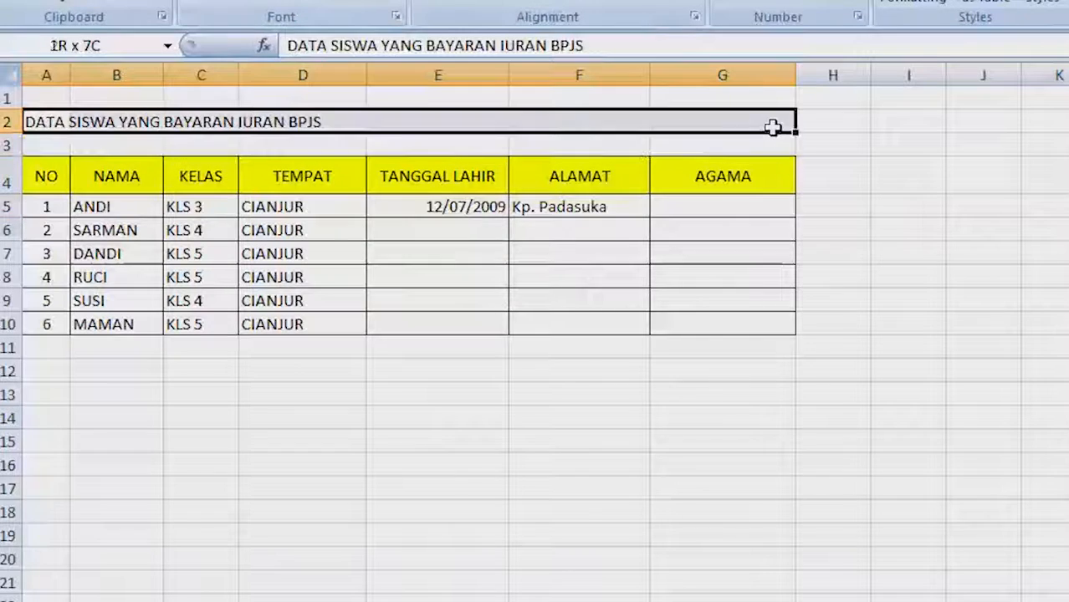
{"action": "left_click", "coordinate": [548, 8]}
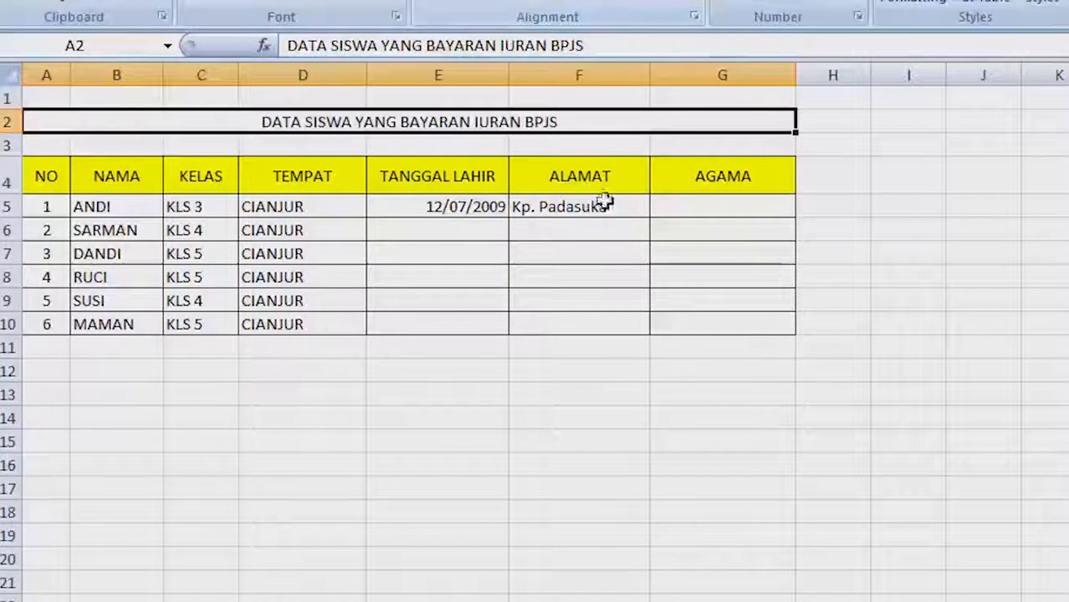
Fill the merged title cell A2:G2 with yellow and give it a border.
{"action": "left_click", "coordinate": [341, 3]}
{"action": "left_click", "coordinate": [555, 291]}
{"action": "left_click", "coordinate": [649, 125]}
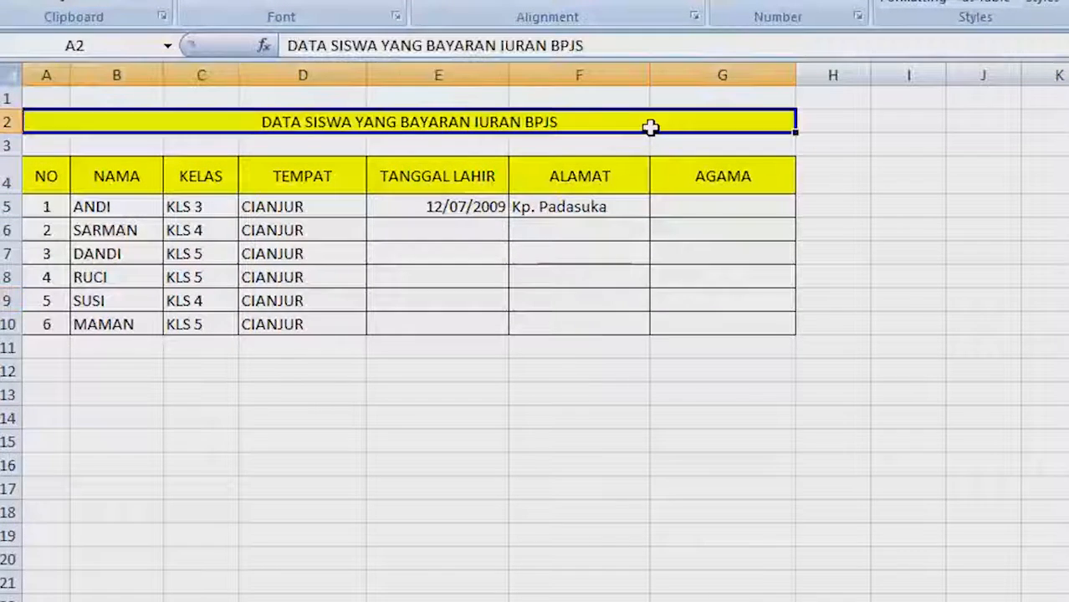
{"action": "left_click", "coordinate": [577, 277]}
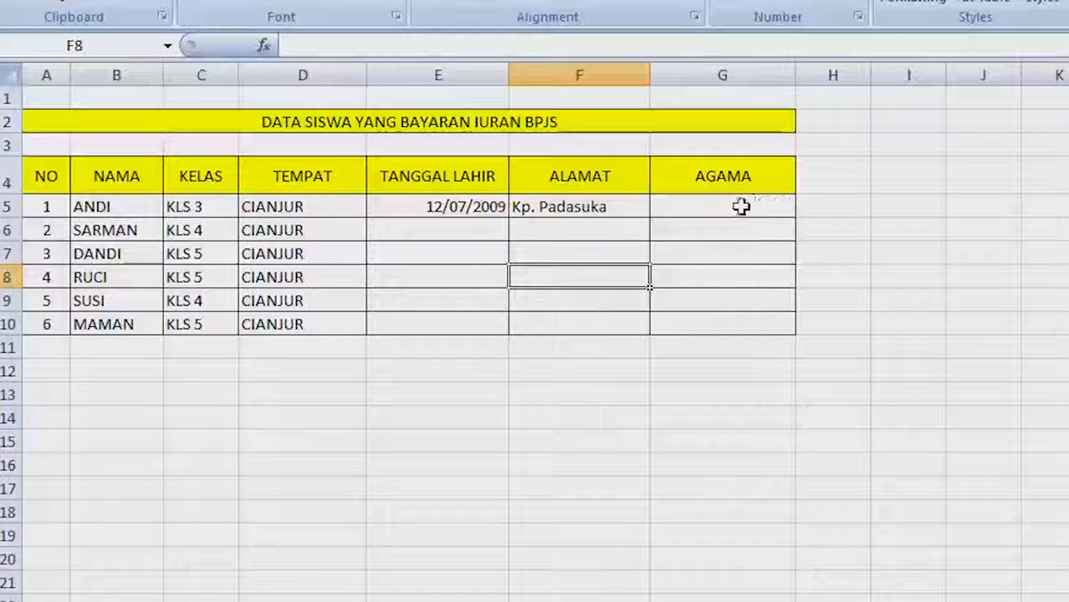
Add list data validation to the AGAMA cells G5:G10 with the source ISLAM; KRISTEN; HINDU; BUDHA.
{"action": "left_click", "coordinate": [742, 211]}
{"action": "left_click_drag", "start_coordinate": [766, 208], "coordinate": [759, 324]}
{"action": "left_click", "coordinate": [369, 0]}
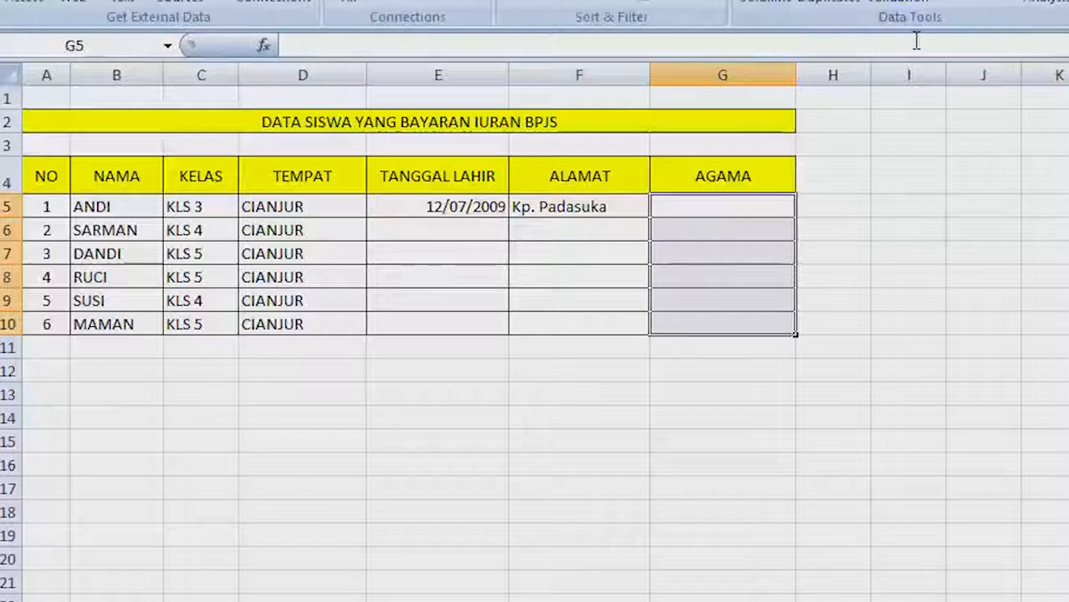
{"action": "left_click", "coordinate": [929, 4]}
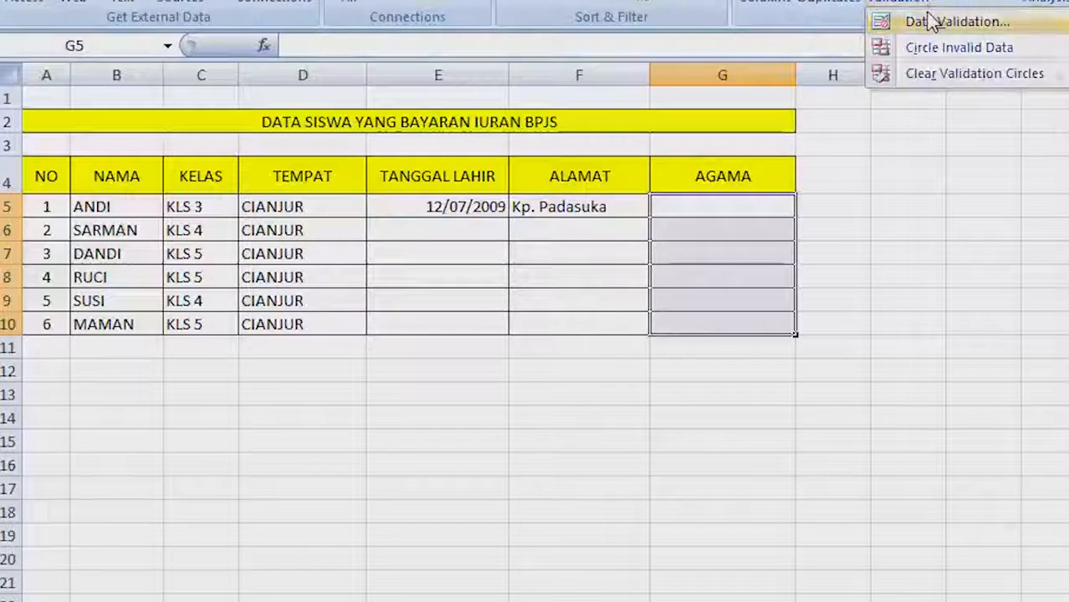
{"action": "left_click", "coordinate": [944, 21]}
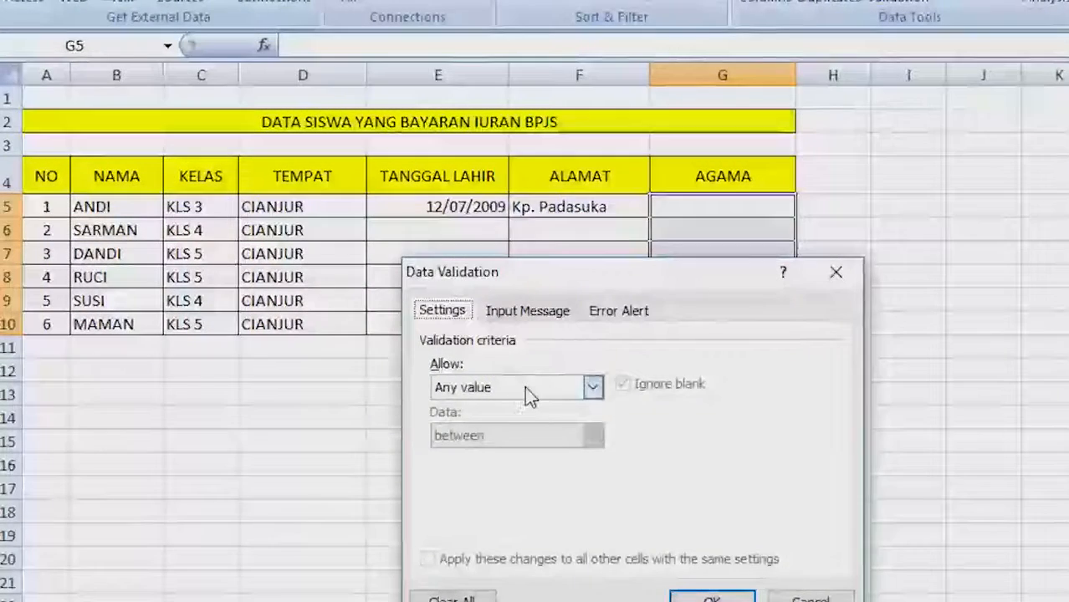
{"action": "left_click", "coordinate": [525, 386]}
{"action": "left_click", "coordinate": [485, 452]}
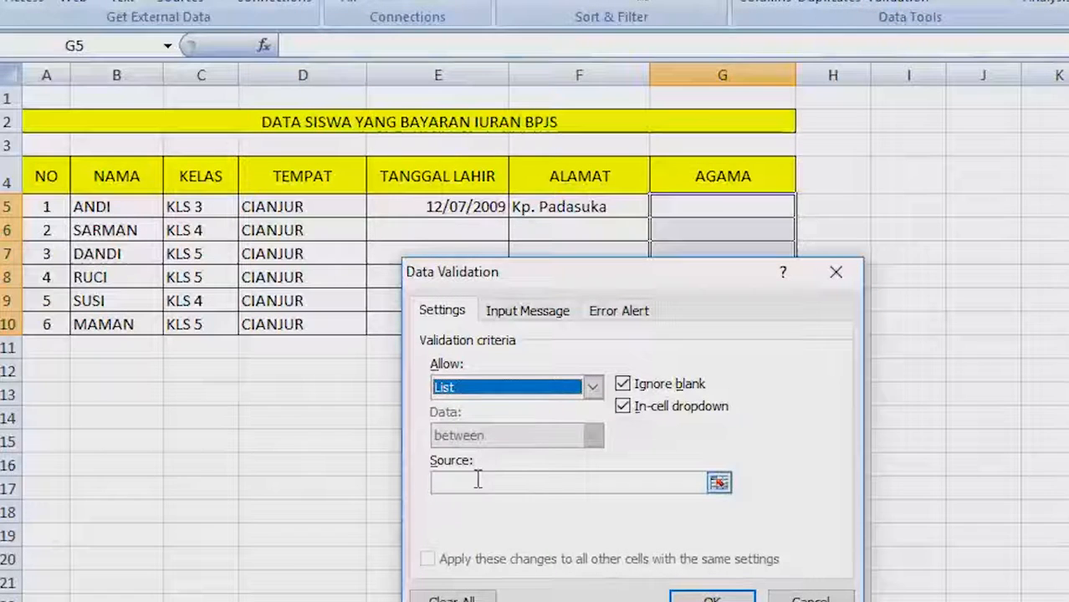
{"action": "left_click", "coordinate": [477, 482]}
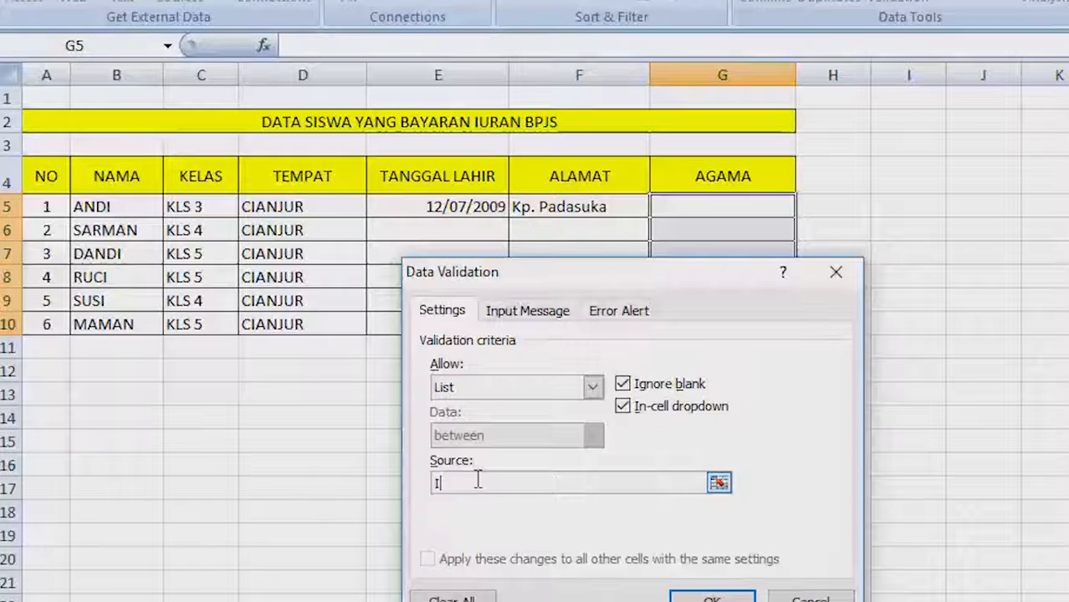
{"action": "type", "text": "ISLAM; KRISTEN; HINDU; BUDHA"}
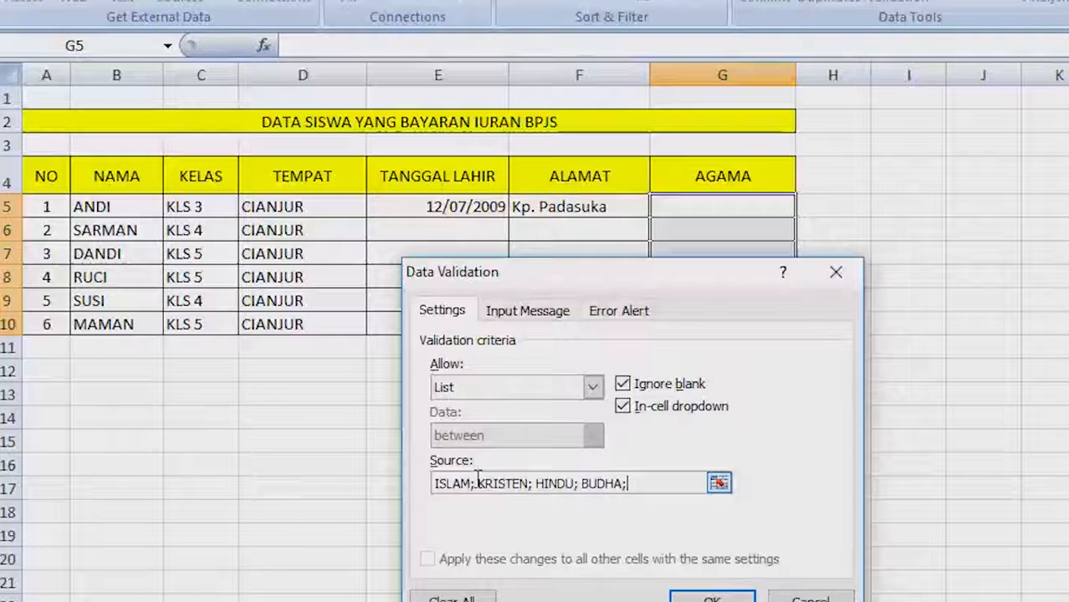
{"action": "left_click", "coordinate": [711, 597]}
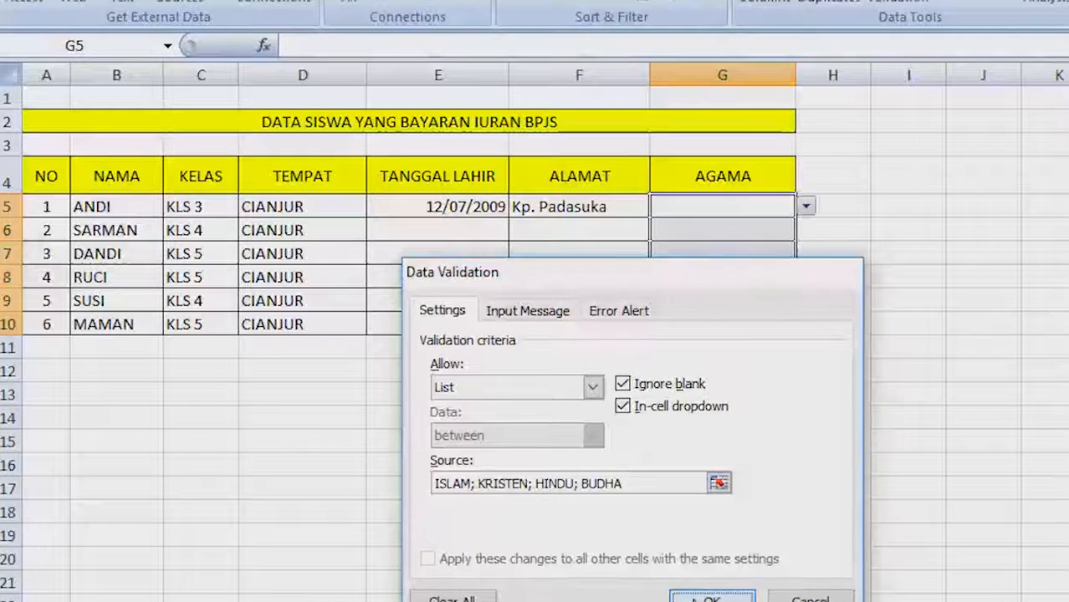
Choose ISLAM in cell G5 and KRISTEN in cell G6 from the AGAMA dropdown lists.
{"action": "left_click", "coordinate": [805, 206]}
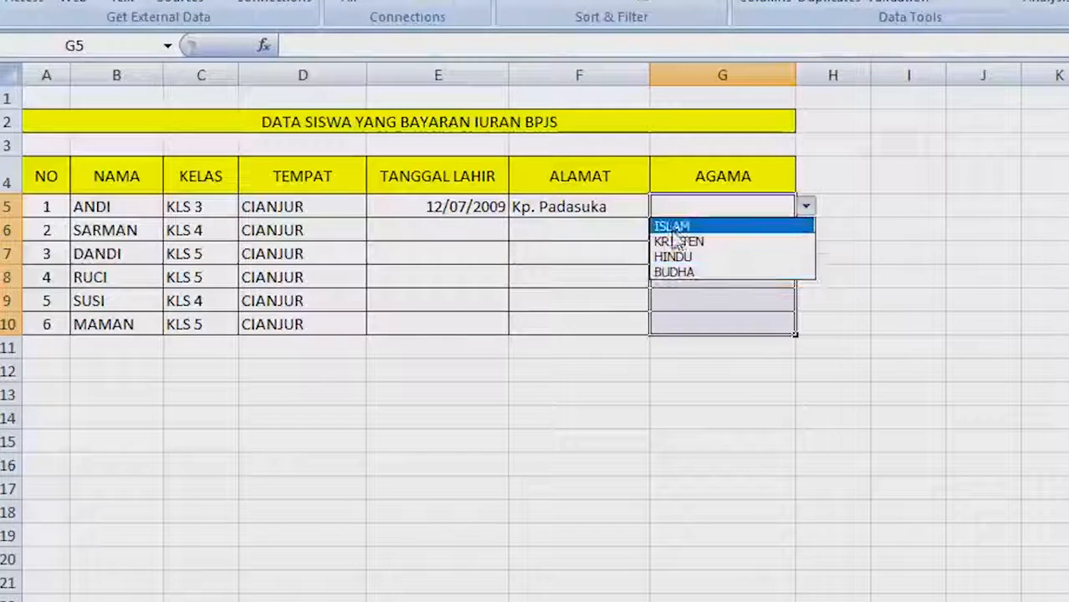
{"action": "left_click", "coordinate": [685, 220]}
{"action": "left_click", "coordinate": [740, 230]}
{"action": "left_click", "coordinate": [807, 230]}
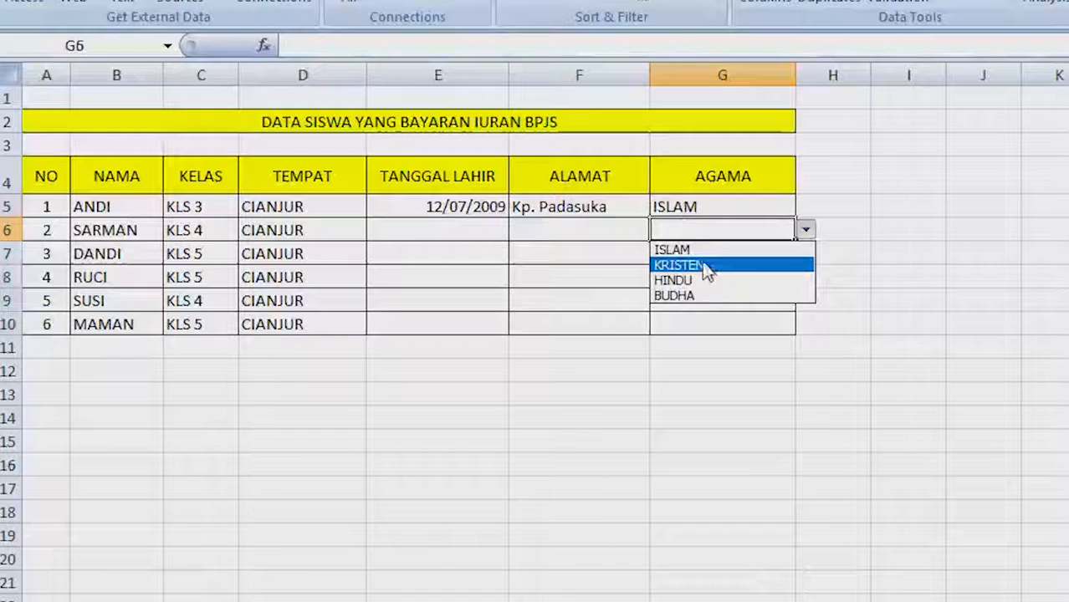
{"action": "left_click", "coordinate": [706, 266]}
Choose HINDU in cell G7 and, after trying HINDU, KRISTEN in cell G8 from the AGAMA dropdown lists.
{"action": "left_click", "coordinate": [795, 252]}
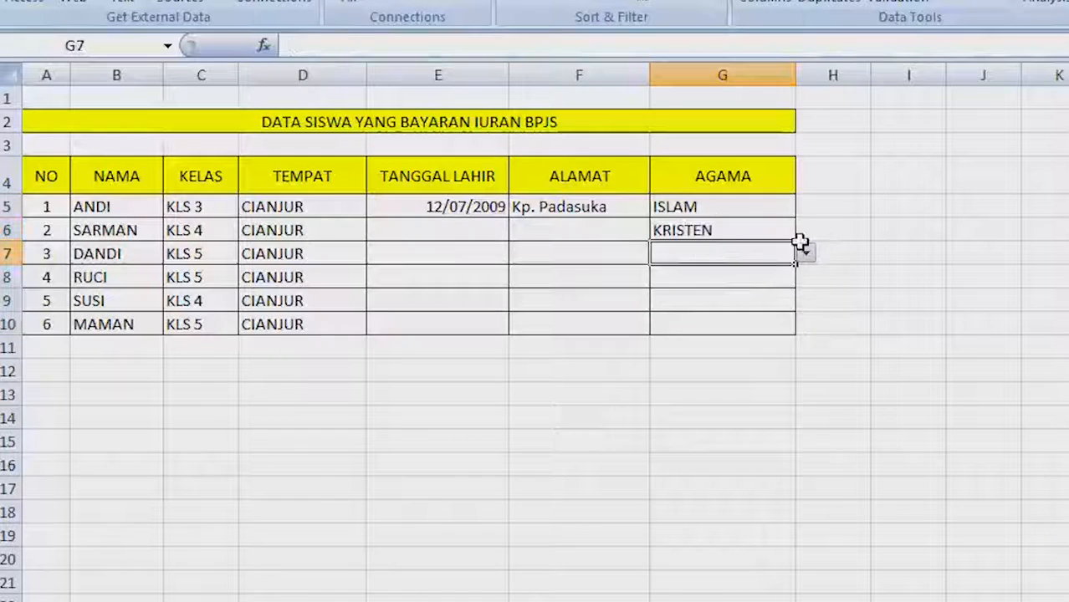
{"action": "left_click", "coordinate": [806, 253]}
{"action": "left_click", "coordinate": [709, 303]}
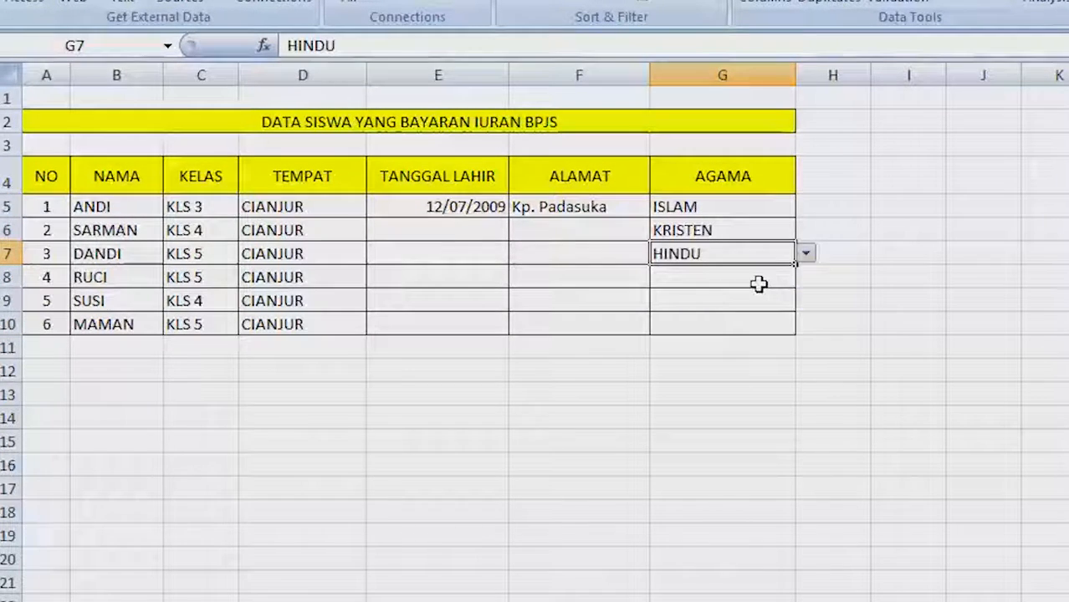
{"action": "left_click", "coordinate": [786, 276]}
{"action": "left_click", "coordinate": [805, 277]}
{"action": "left_click", "coordinate": [706, 327]}
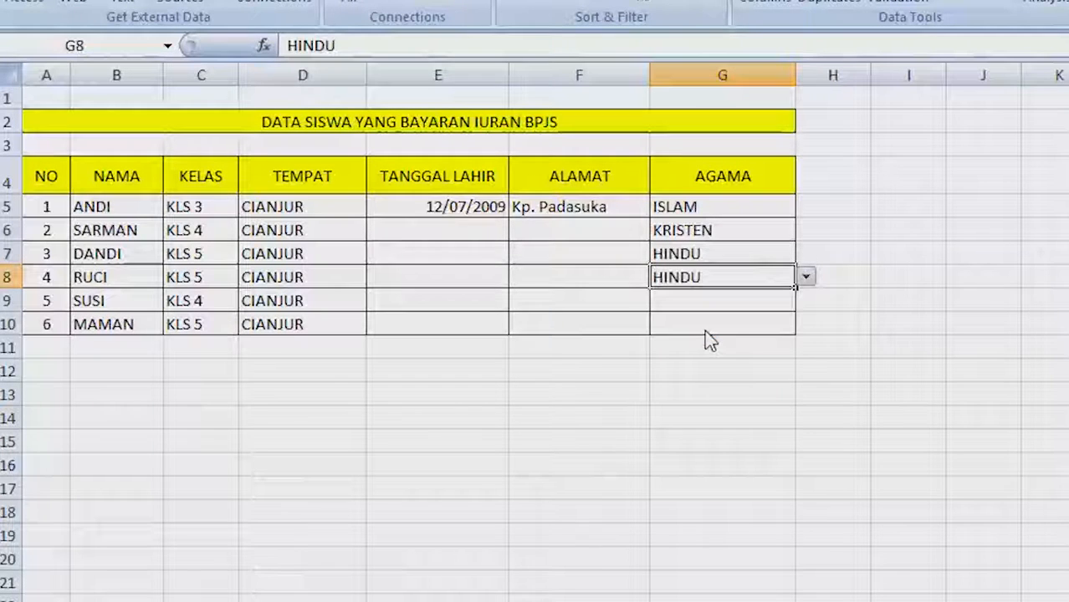
{"action": "left_click", "coordinate": [807, 279]}
{"action": "left_click", "coordinate": [730, 311]}
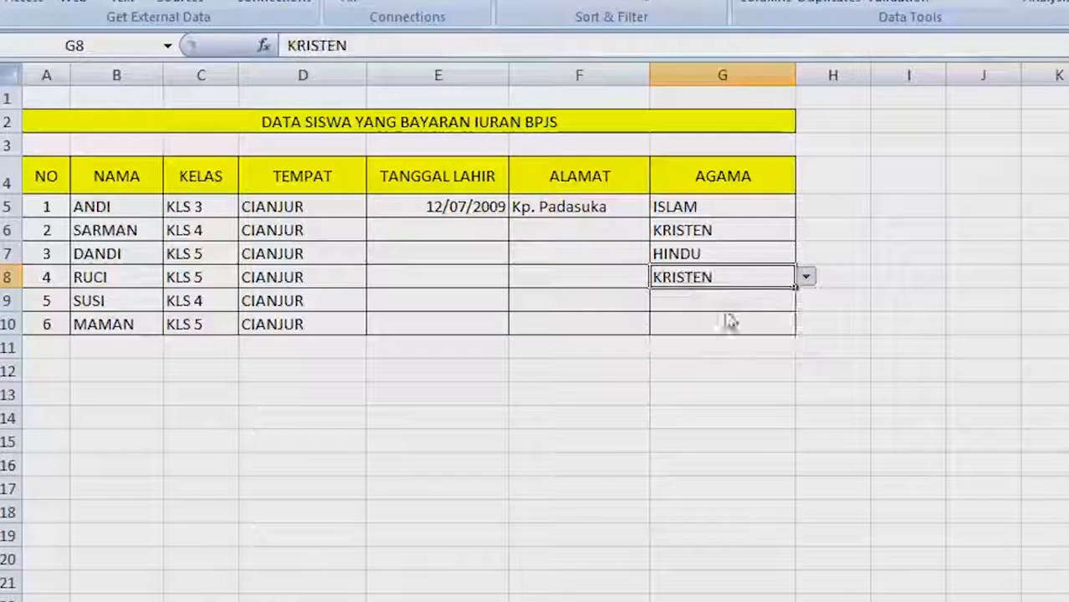
Try BUDHA in cell G9 from the AGAMA dropdown list and settle on ISLAM.
{"action": "left_click", "coordinate": [770, 298]}
{"action": "left_click", "coordinate": [804, 300]}
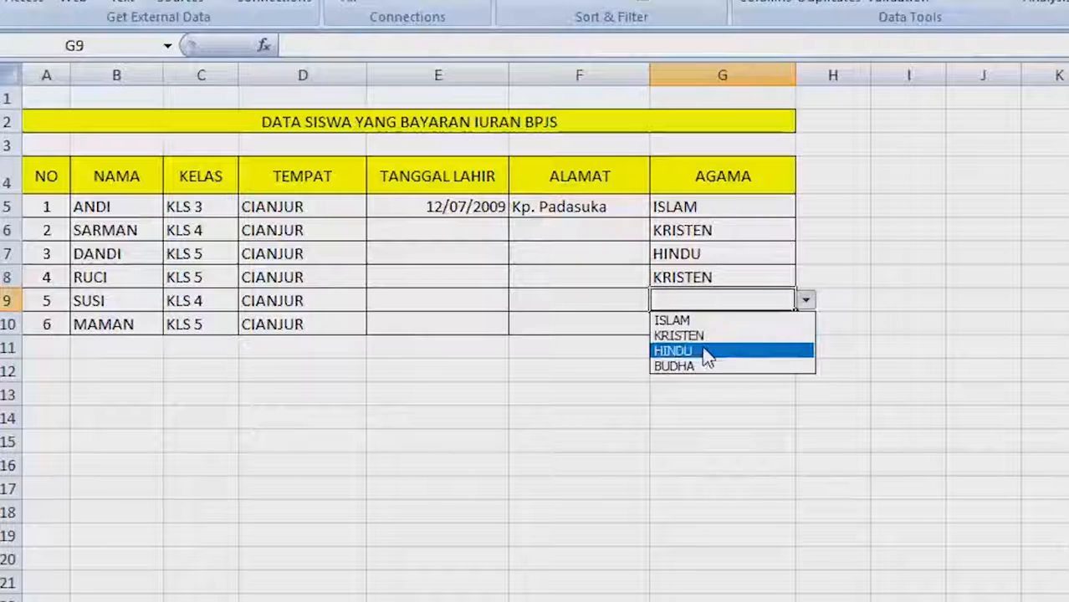
{"action": "left_click", "coordinate": [694, 365]}
{"action": "left_click", "coordinate": [805, 301]}
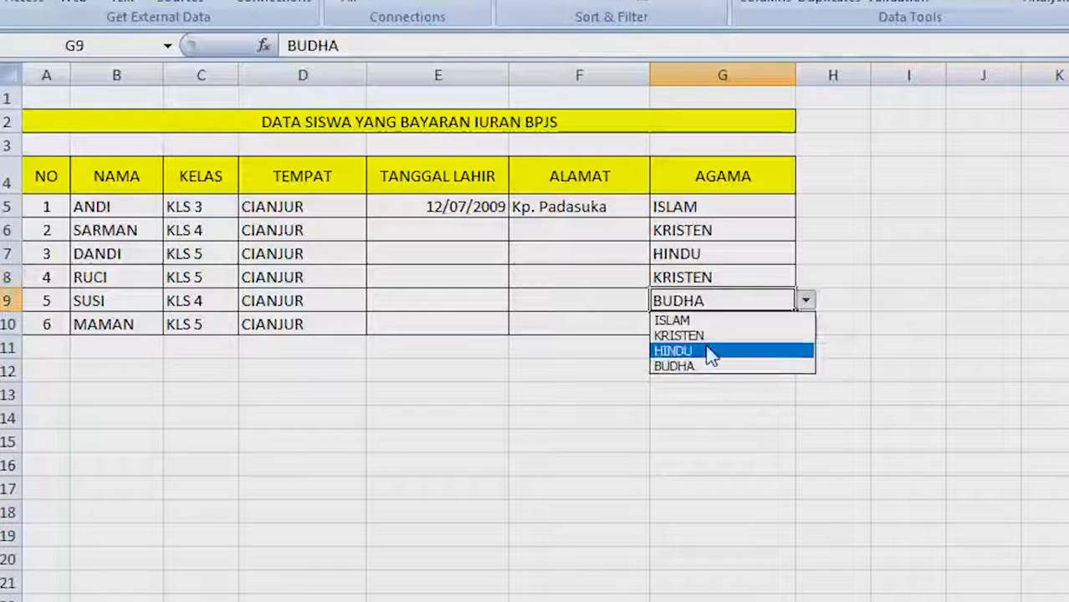
{"action": "left_click", "coordinate": [694, 318]}
{"action": "left_click", "coordinate": [805, 300]}
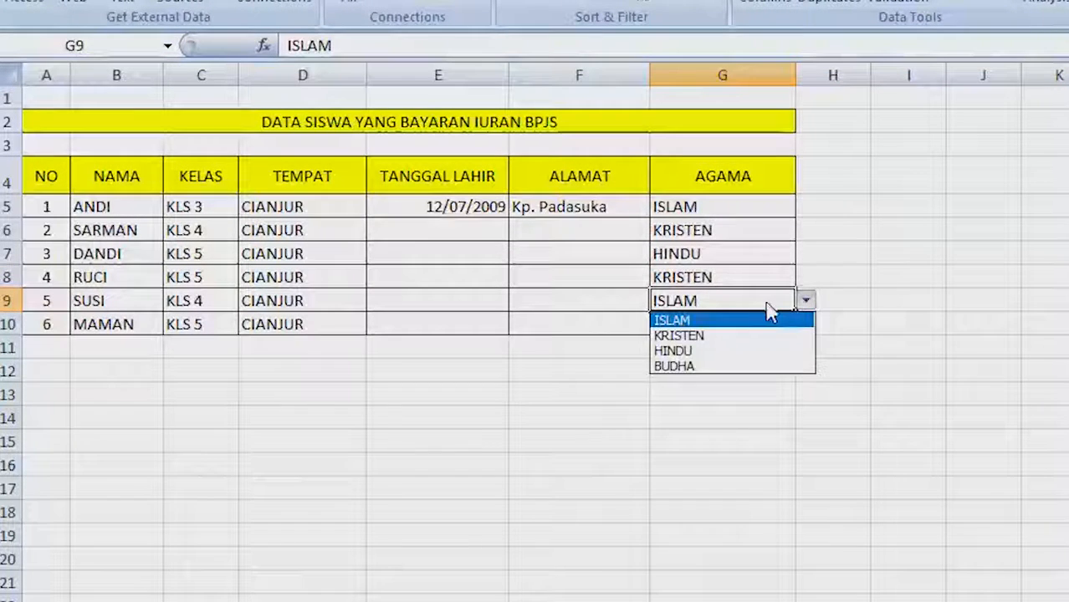
{"action": "left_click", "coordinate": [740, 318]}
Try ISLAM in cell G10 from the AGAMA dropdown list and settle on BUDHA.
{"action": "left_click", "coordinate": [743, 322]}
{"action": "left_click", "coordinate": [807, 326]}
{"action": "left_click", "coordinate": [719, 342]}
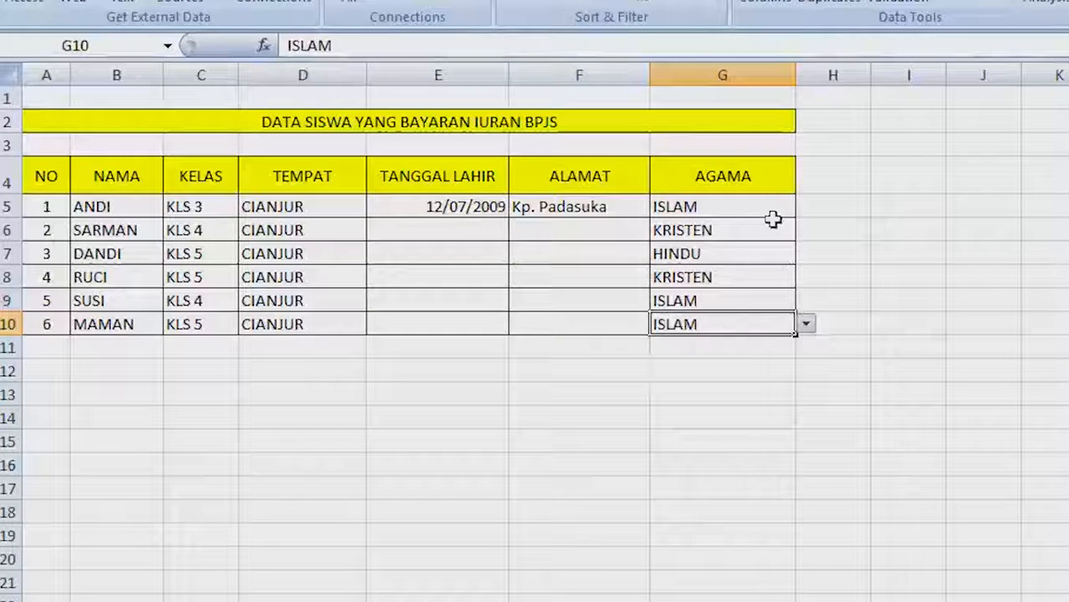
{"action": "left_click", "coordinate": [807, 325]}
{"action": "left_click", "coordinate": [709, 387]}
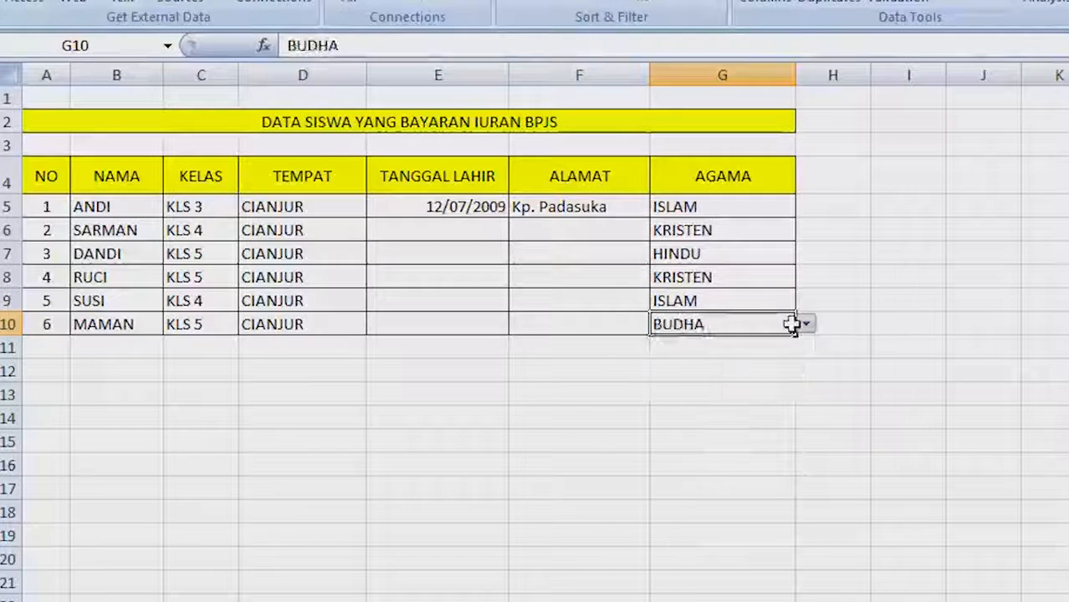
{"action": "left_click", "coordinate": [859, 303]}
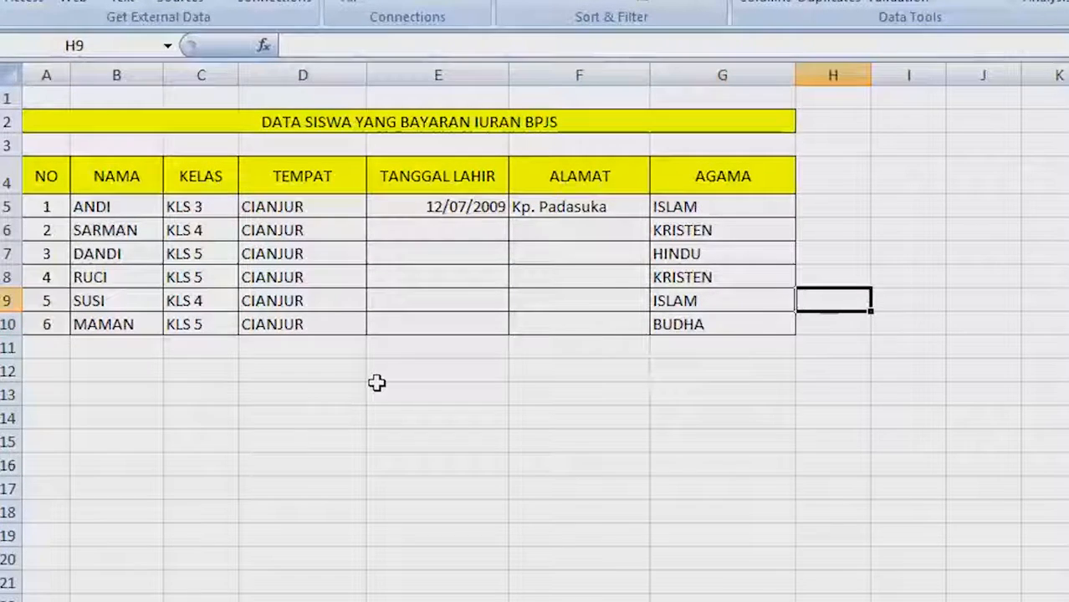